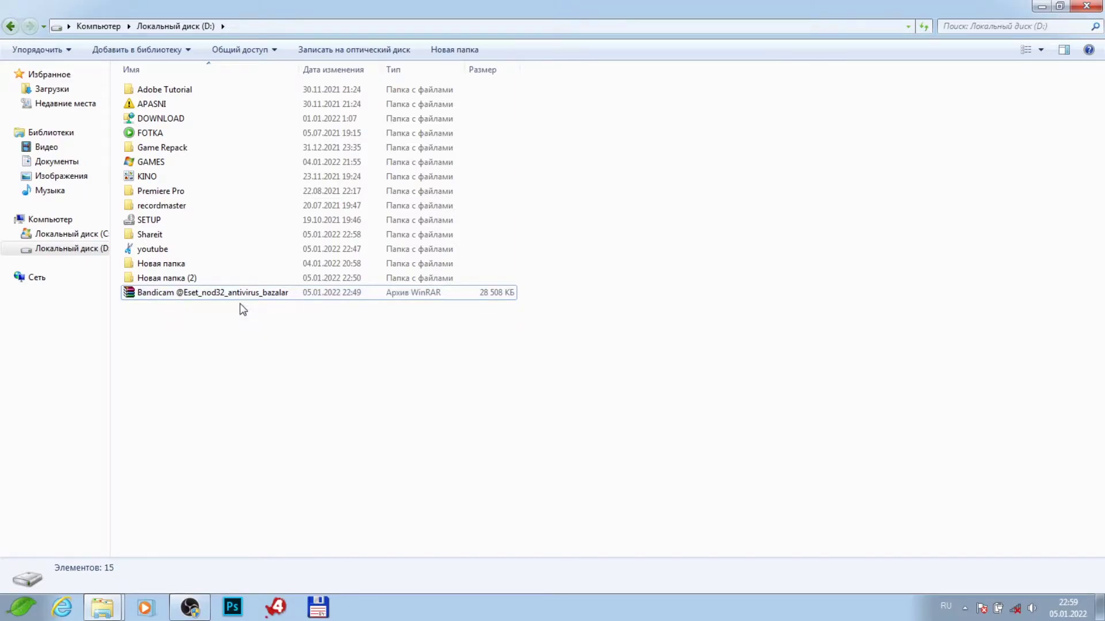
# Open the Bandicam archive on drive D, examine the files in its Bandicam folder, and close the archive
pyautogui.click(211, 298)
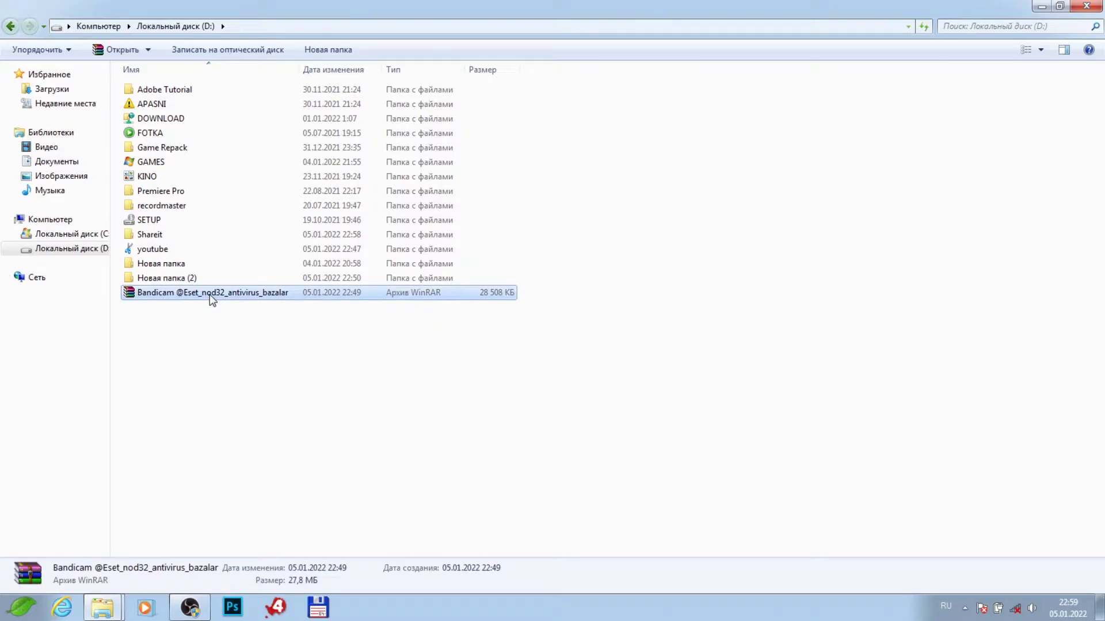
pyautogui.doubleClick(211, 294)
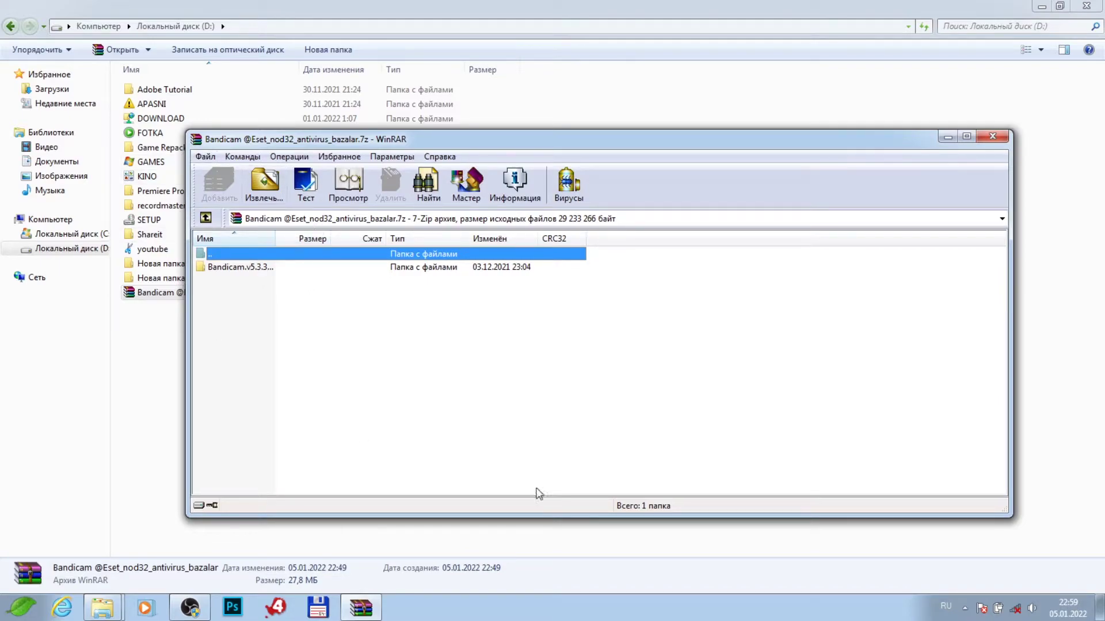
pyautogui.click(245, 270)
pyautogui.doubleClick(245, 269)
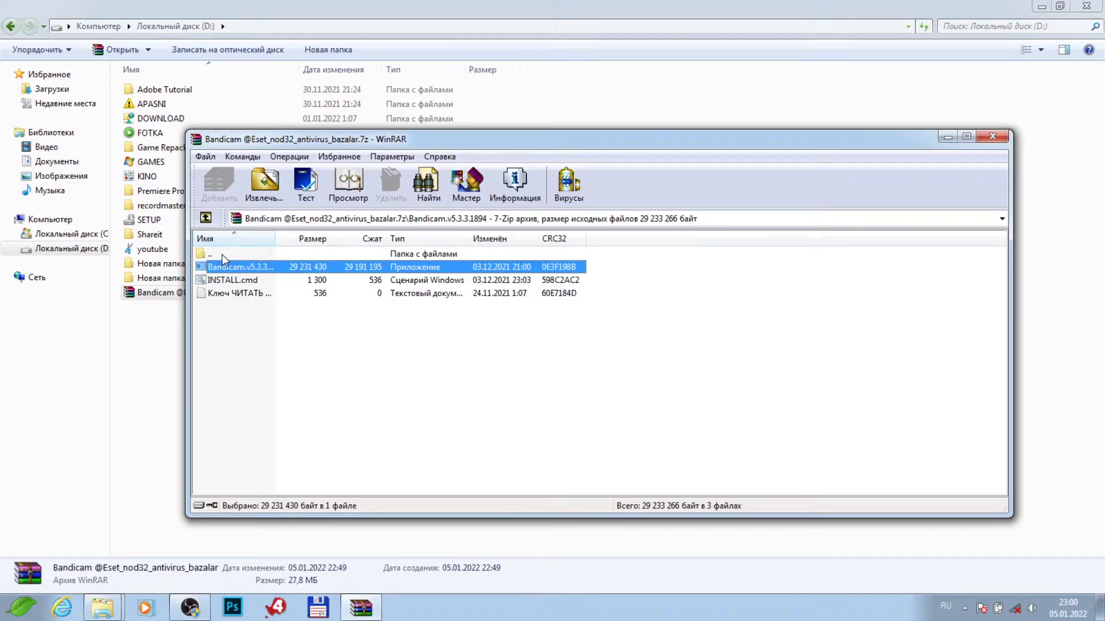
pyautogui.doubleClick(223, 255)
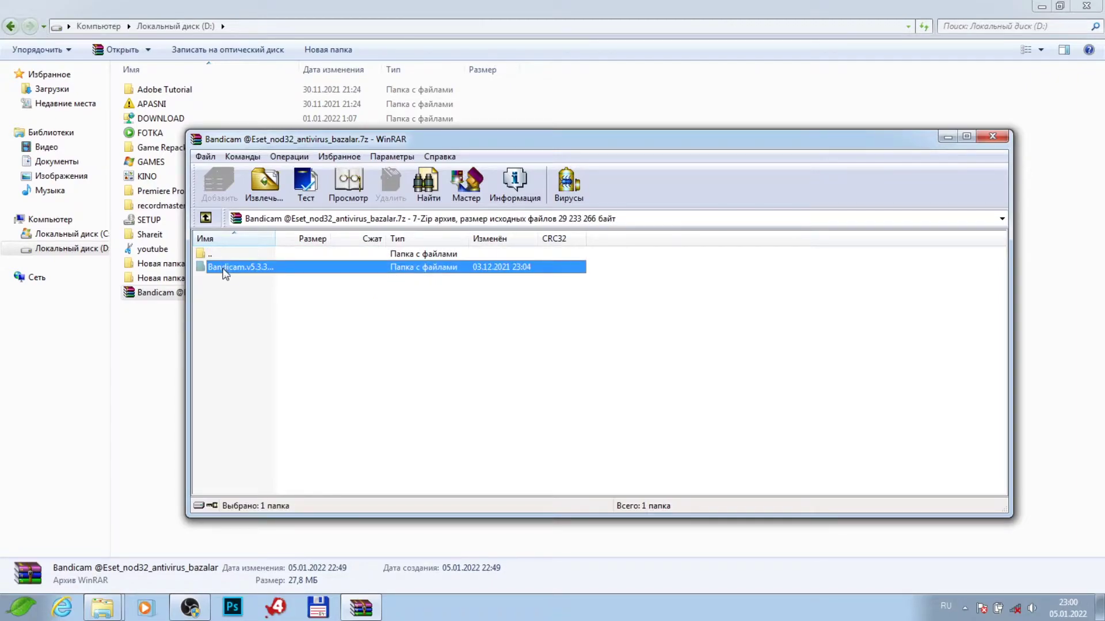
pyautogui.click(243, 303)
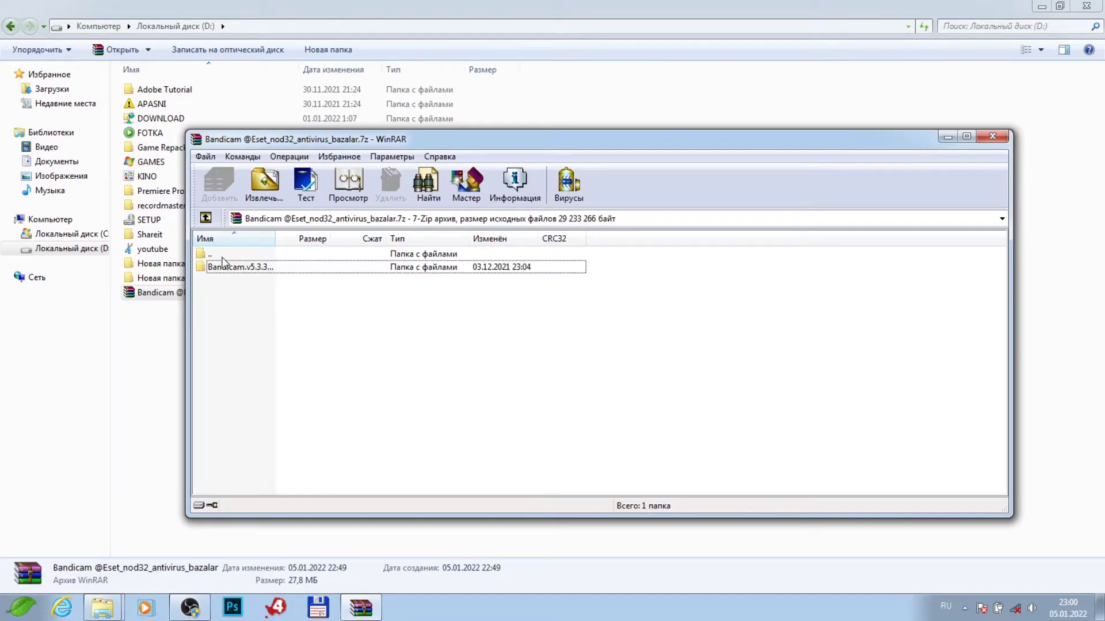
pyautogui.click(220, 257)
pyautogui.click(990, 137)
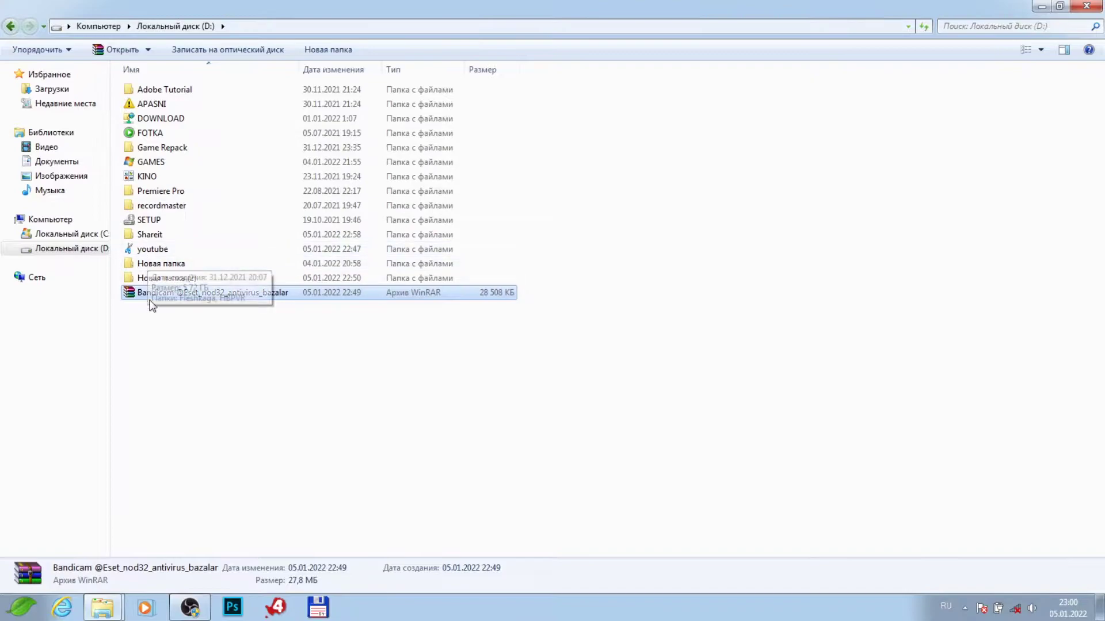
# Extract the Bandicam folder from the archive to the root of drive D and close the archive window
pyautogui.doubleClick(153, 294)
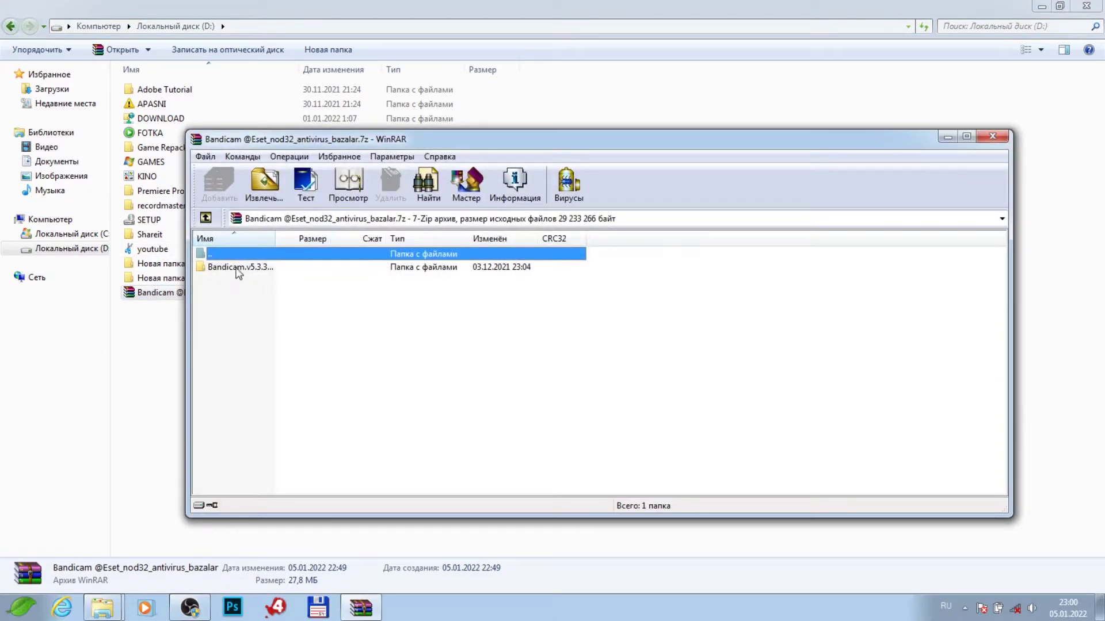
pyautogui.click(240, 268)
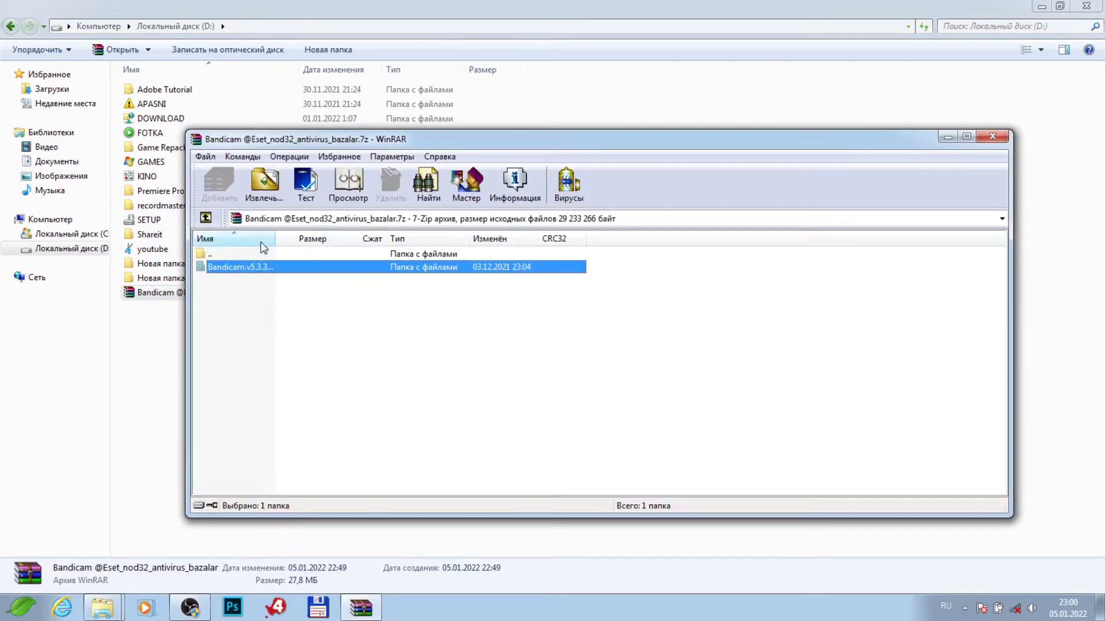
pyautogui.click(259, 184)
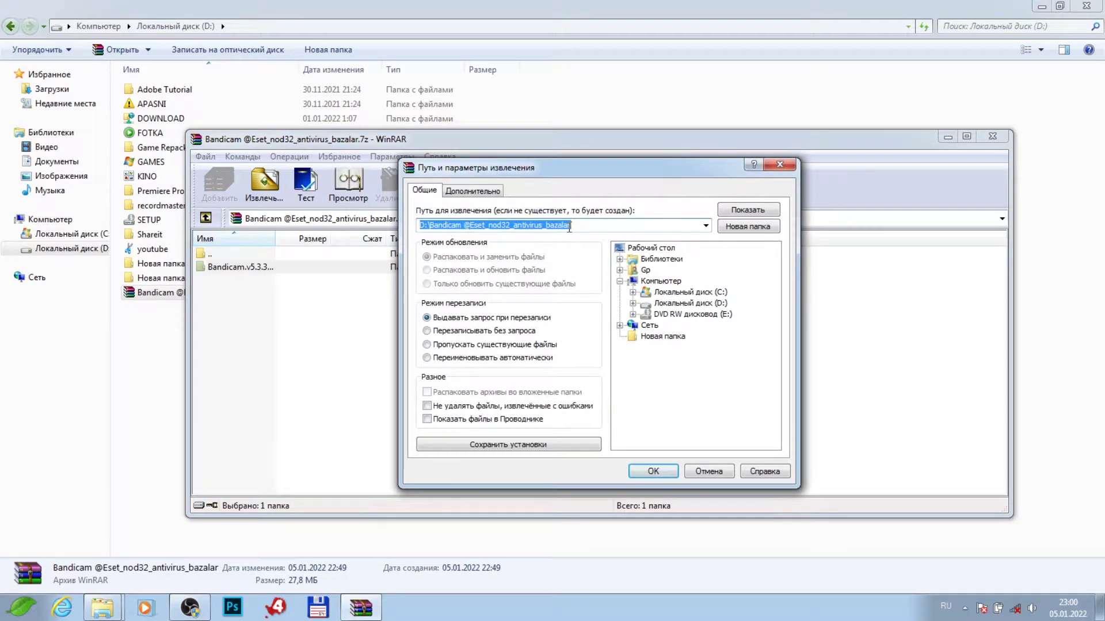
pyautogui.click(746, 213)
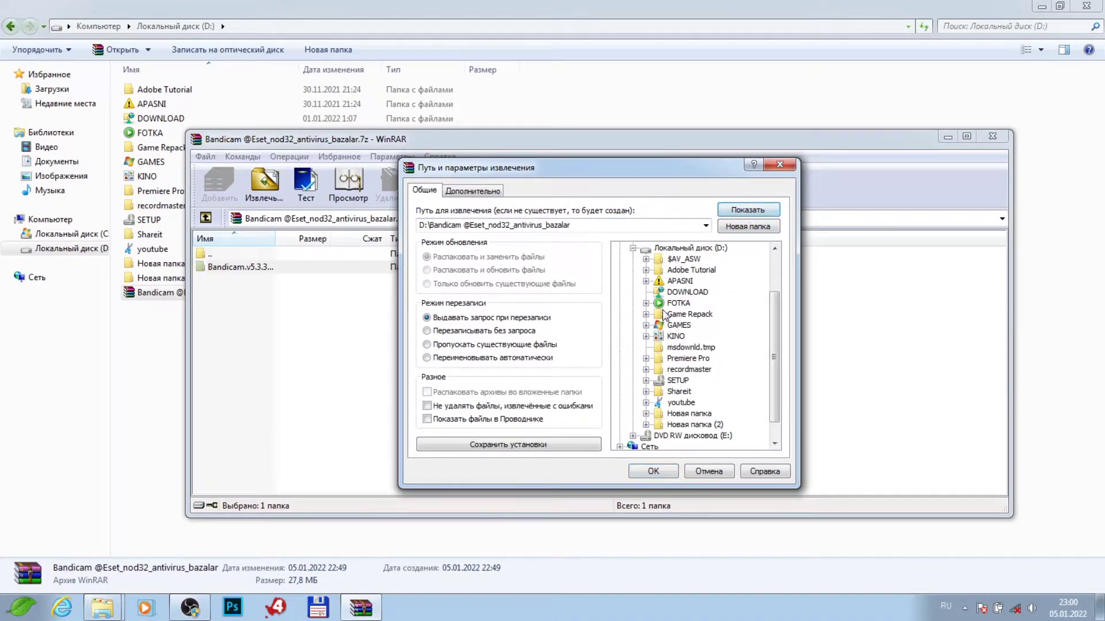
pyautogui.click(632, 248)
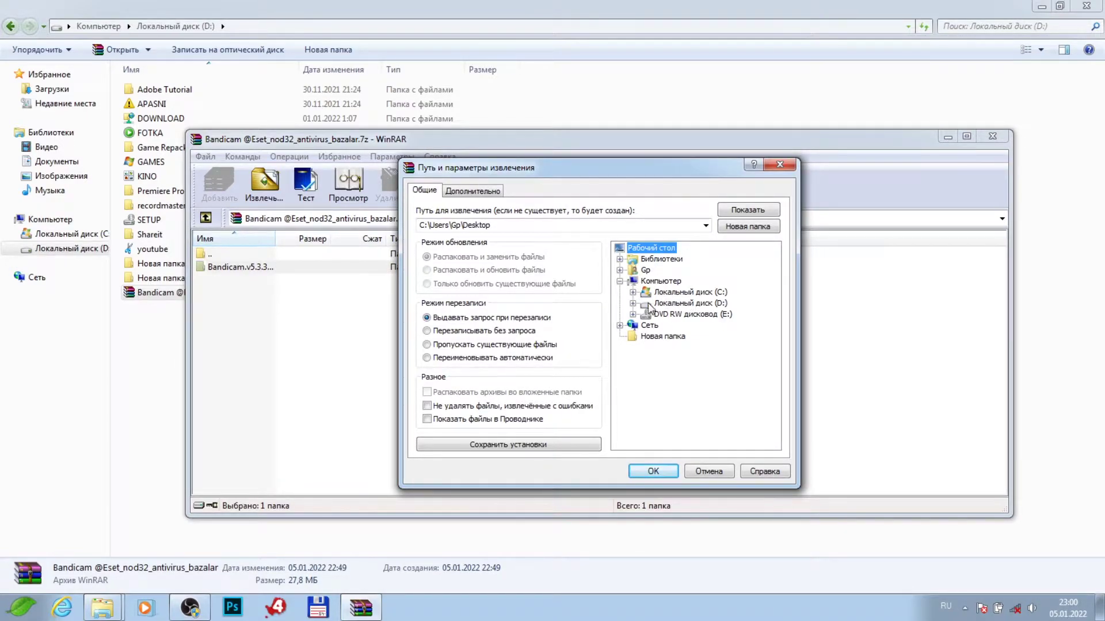
pyautogui.click(668, 305)
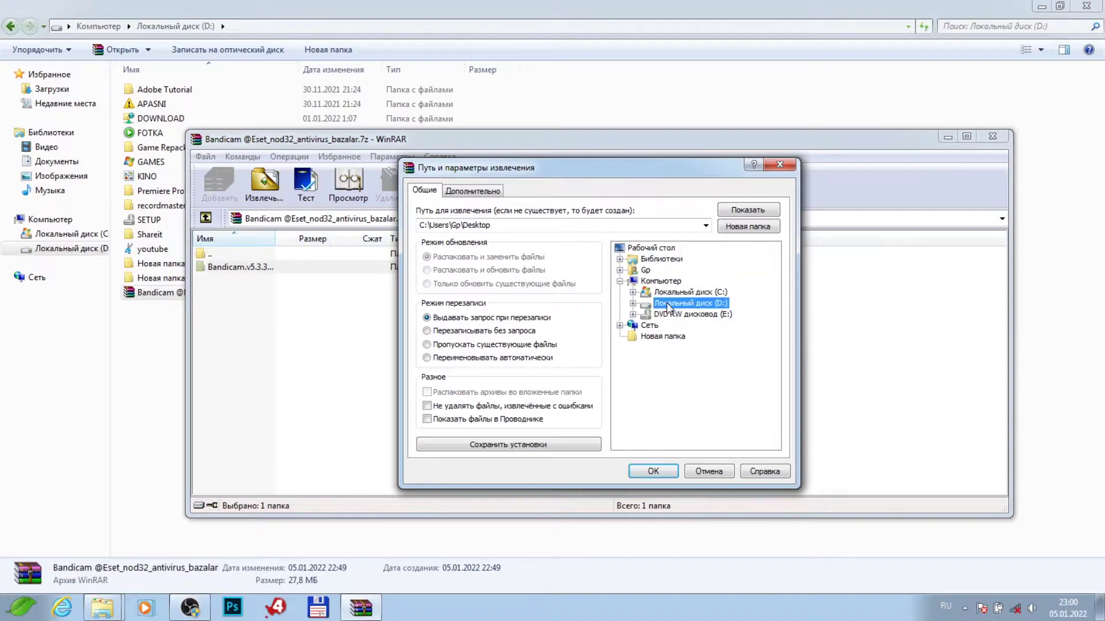
pyautogui.click(656, 471)
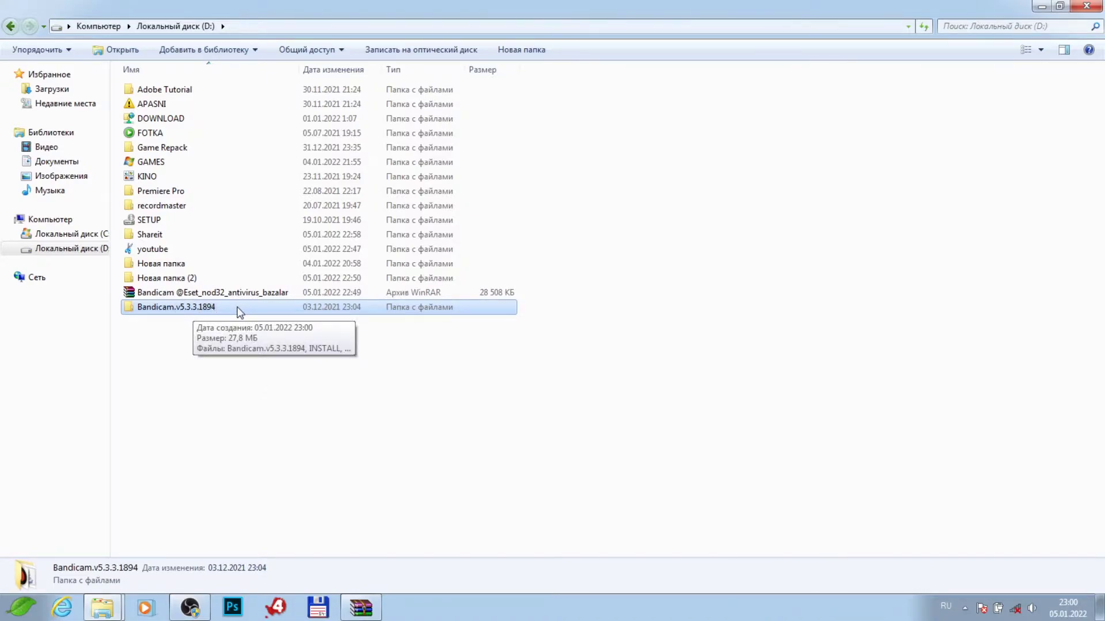
pyautogui.rightClick(360, 607)
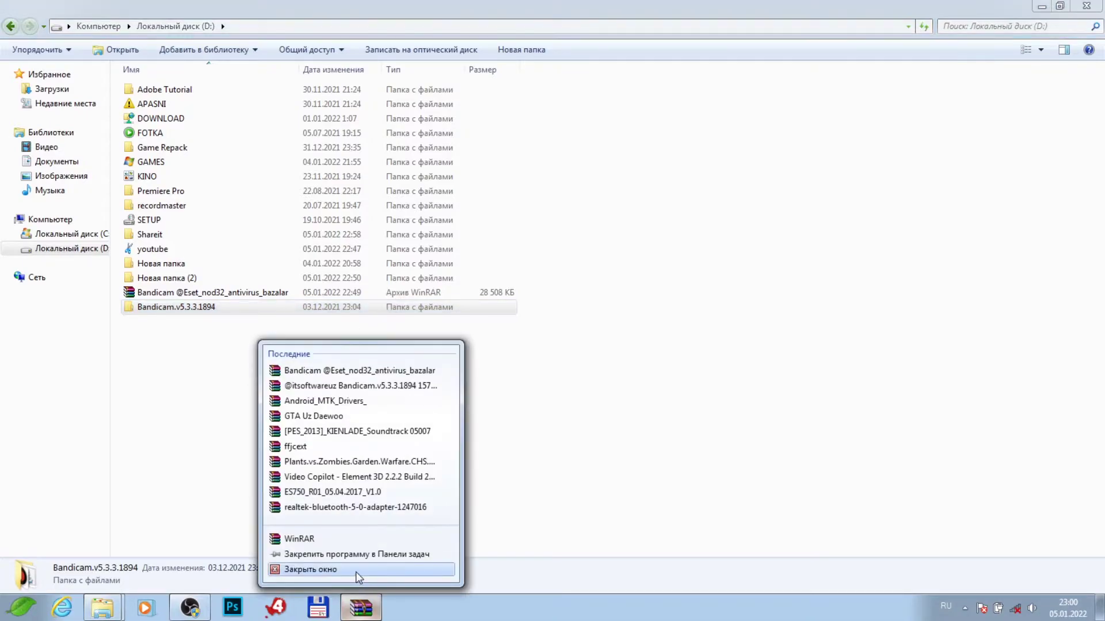
pyautogui.click(356, 572)
# Open the extracted Bandicam.v5.3.3.1894 folder and read the text file with the pre-installation notes
pyautogui.doubleClick(172, 309)
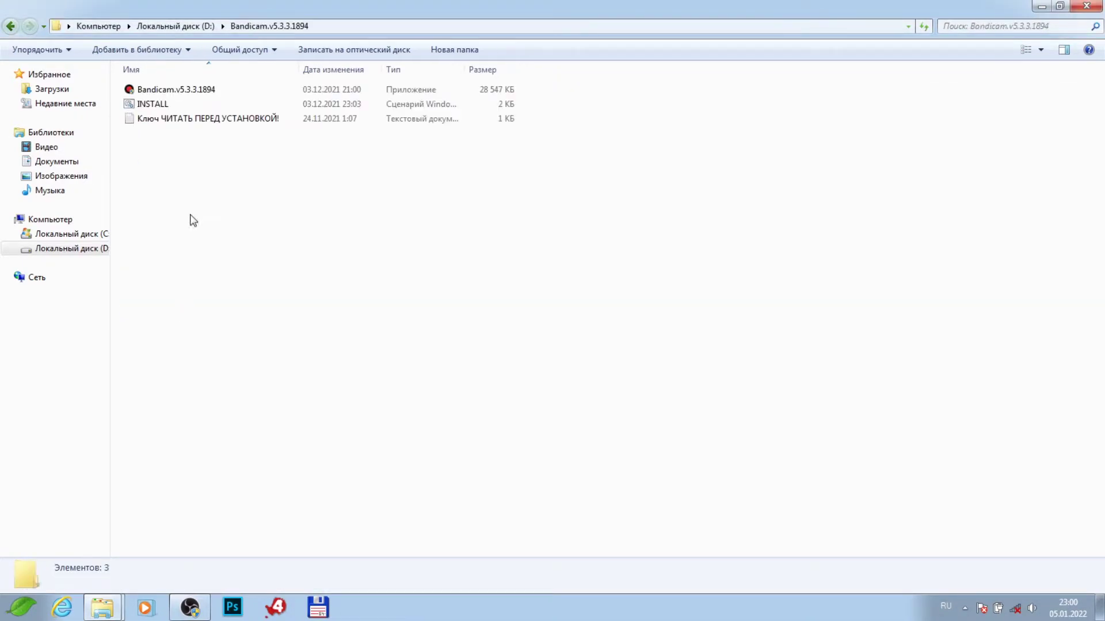
pyautogui.doubleClick(148, 120)
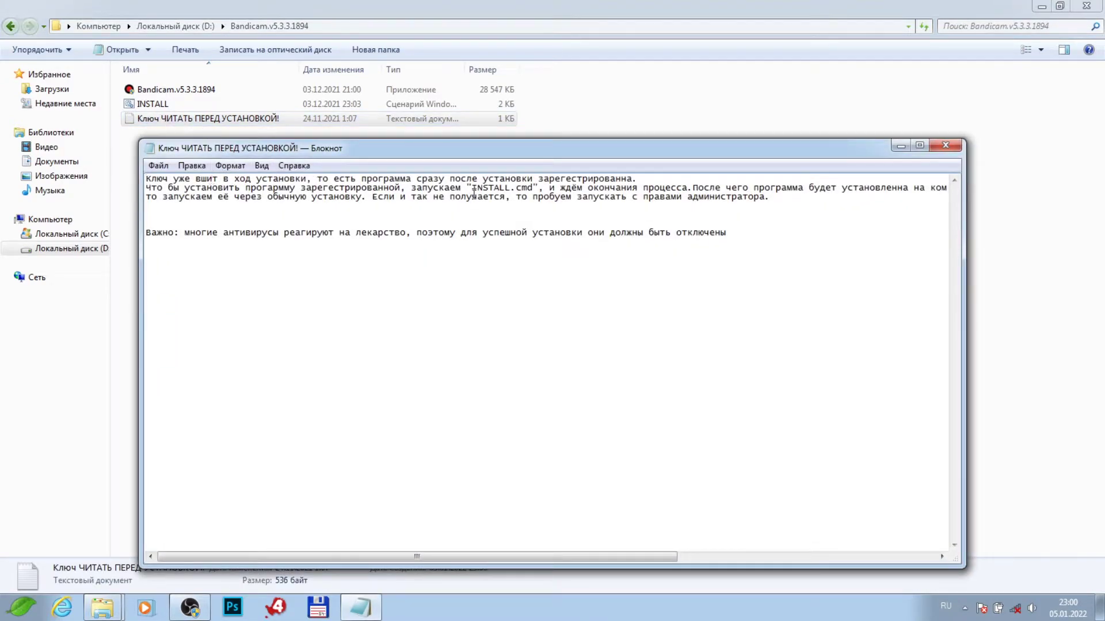
pyautogui.click(943, 145)
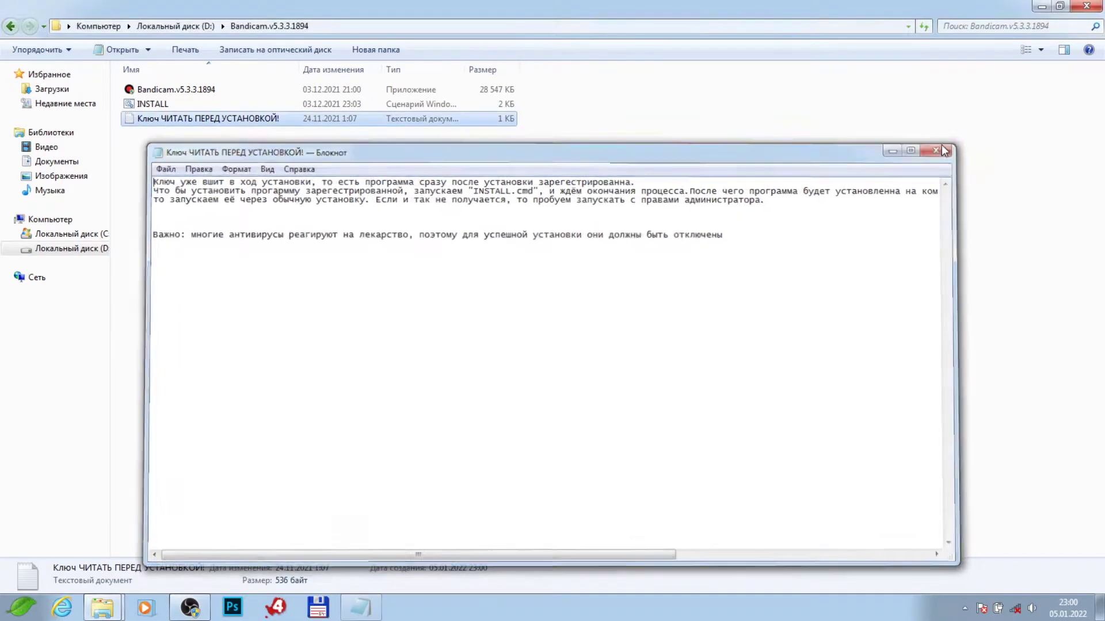
# Run the Bandicam.v5.3.3.1894 installer in Russian and proceed past the RePack information page to the installation type
pyautogui.doubleClick(241, 92)
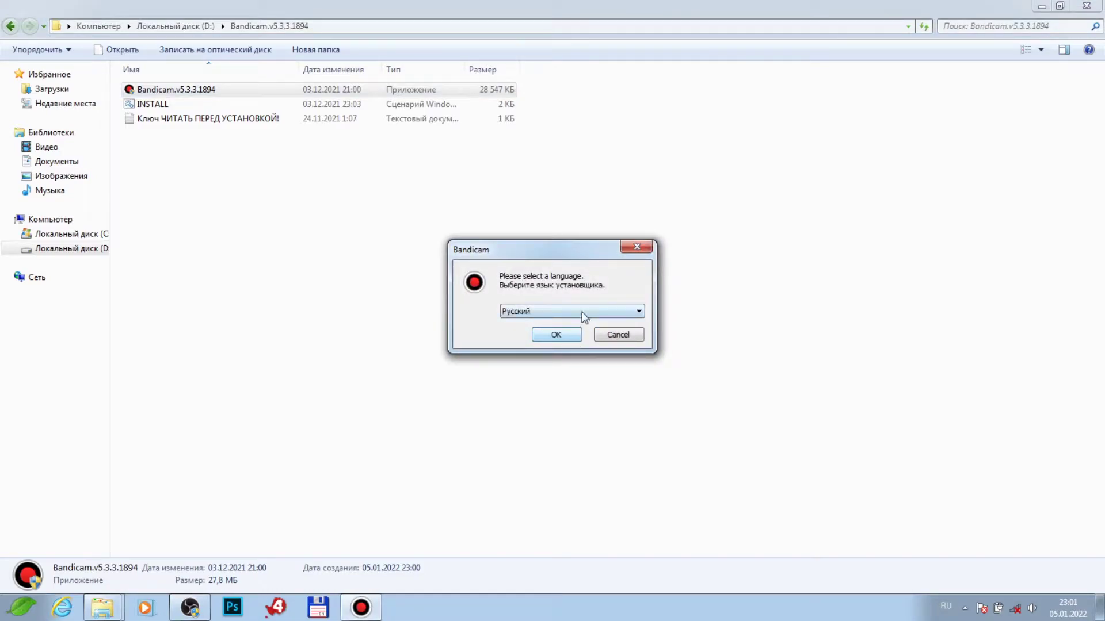
pyautogui.click(584, 317)
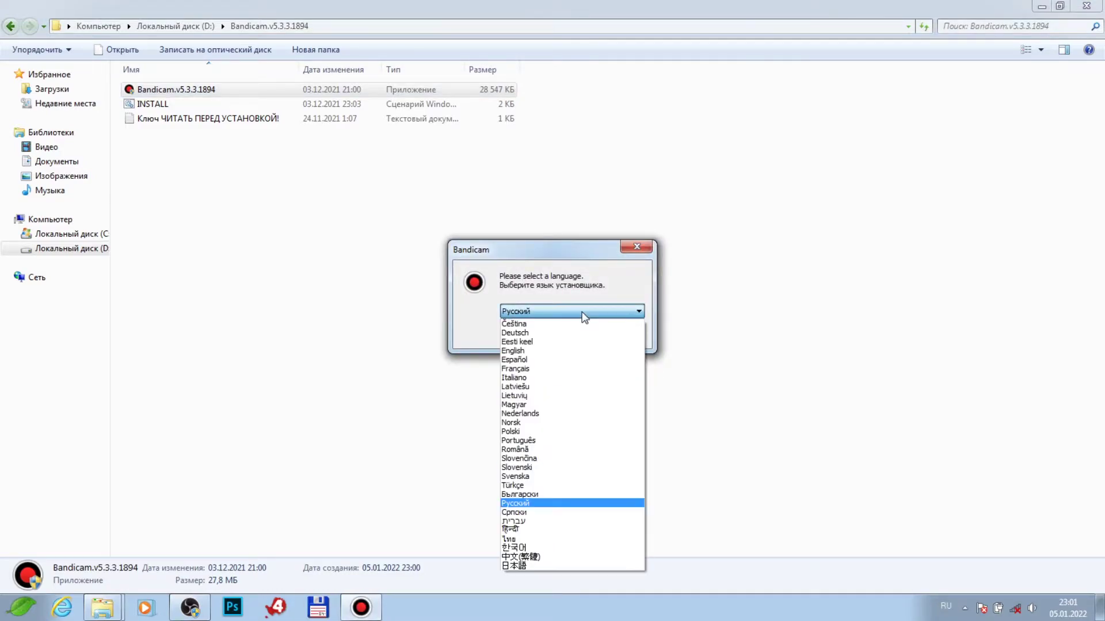
pyautogui.click(555, 502)
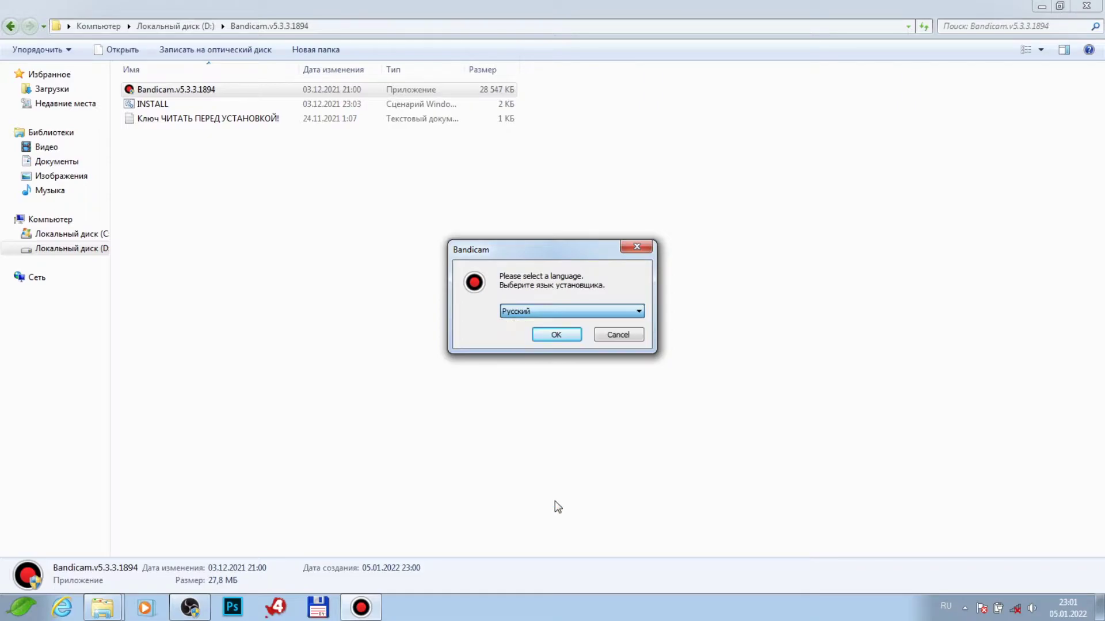
pyautogui.click(556, 335)
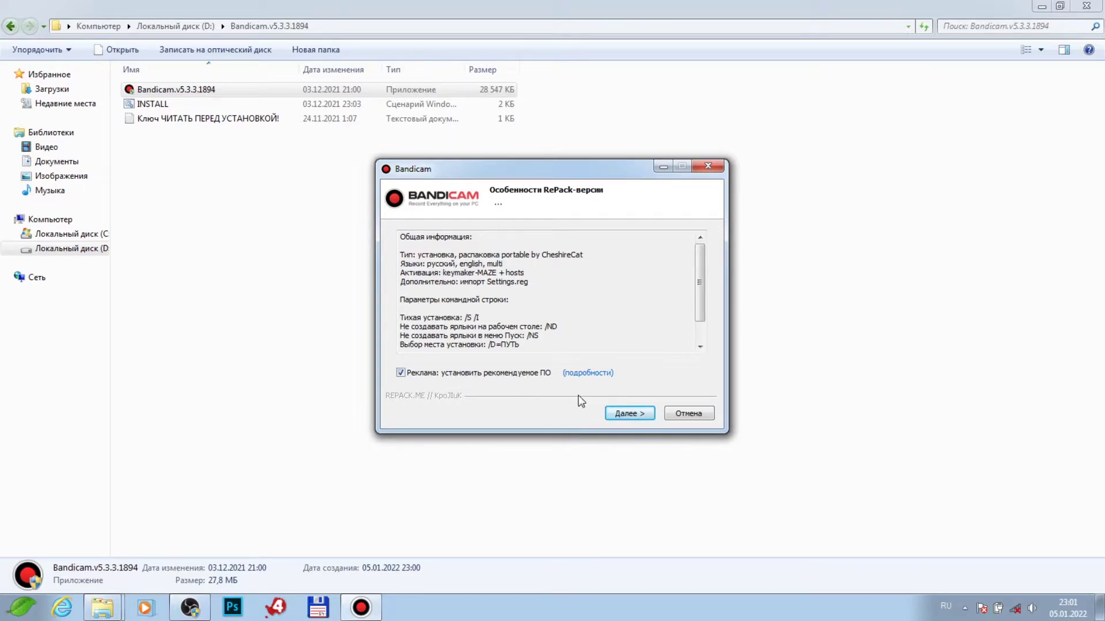
pyautogui.click(629, 413)
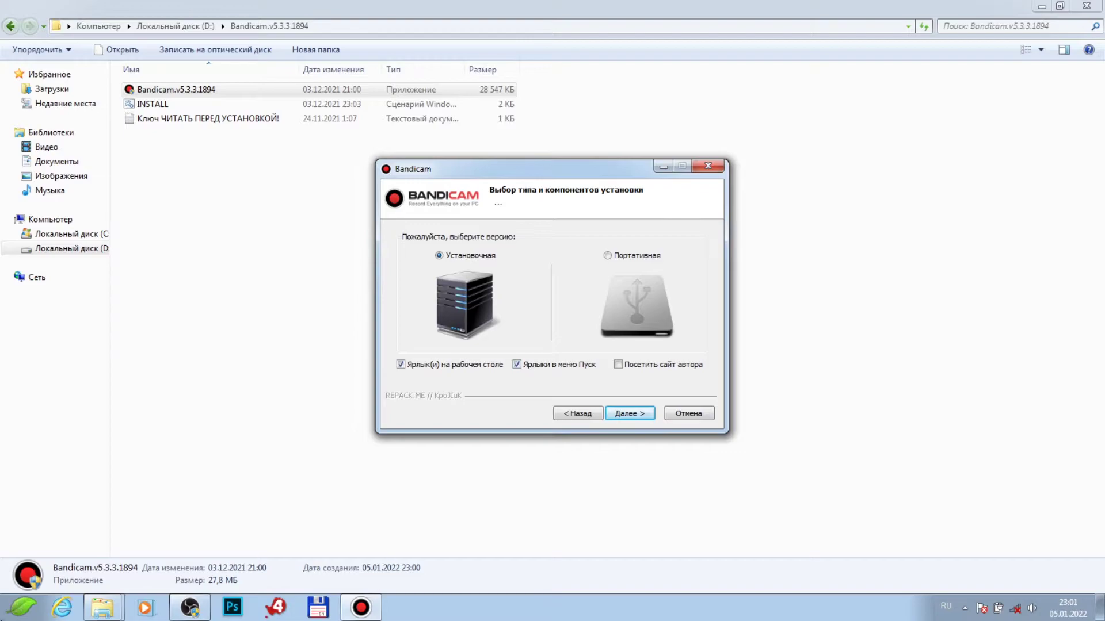
# Look through the system's list of all installed programs and return to the Bandicam installer
pyautogui.click(8, 614)
pyautogui.click(55, 547)
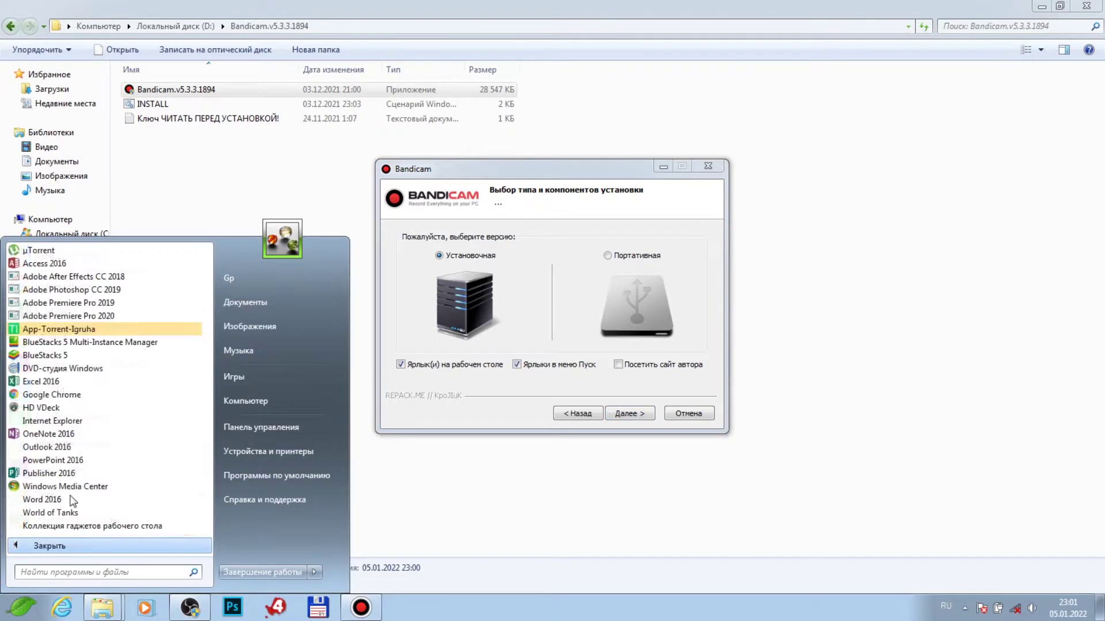
pyautogui.moveTo(206, 330); pyautogui.dragTo(206, 499)
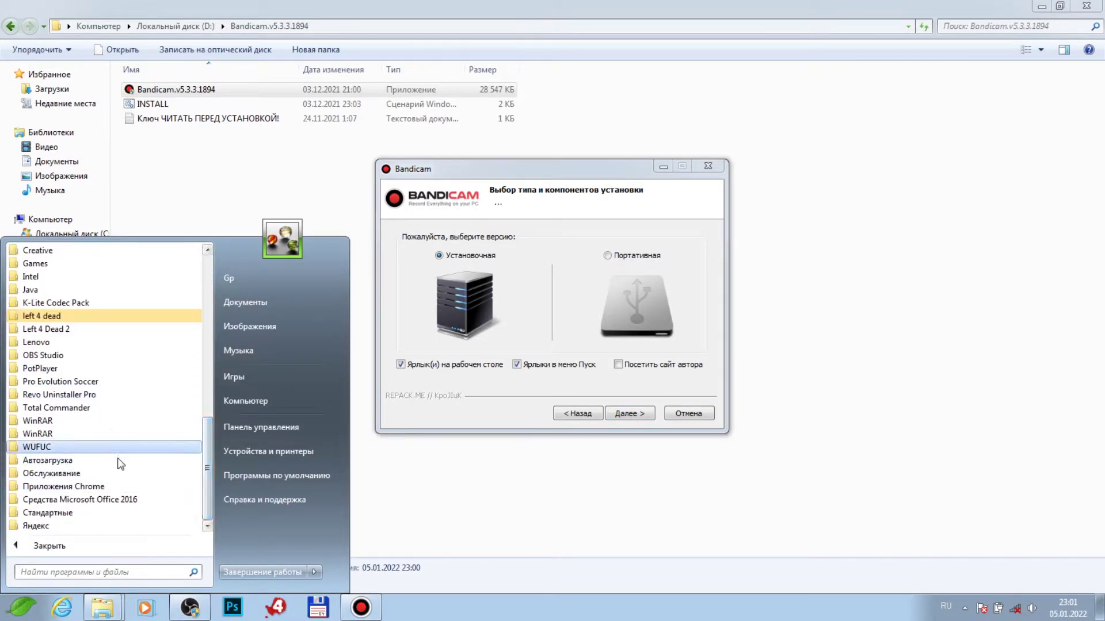
pyautogui.click(543, 348)
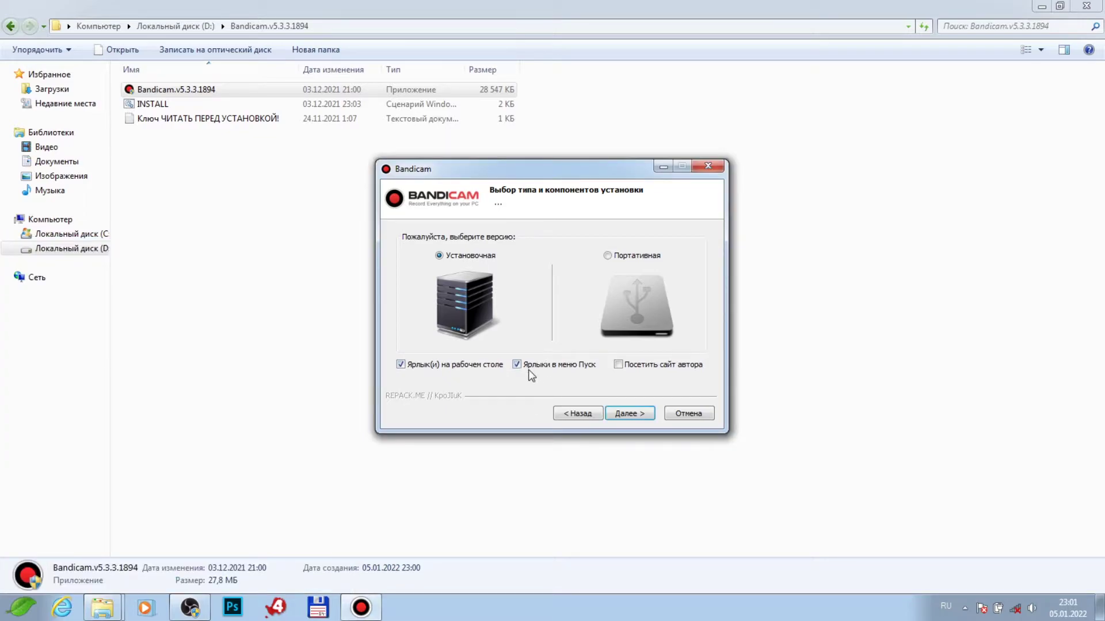
# Keep the installable version with its shortcuts, choose drive D as the installation location, and start the installation
pyautogui.click(630, 412)
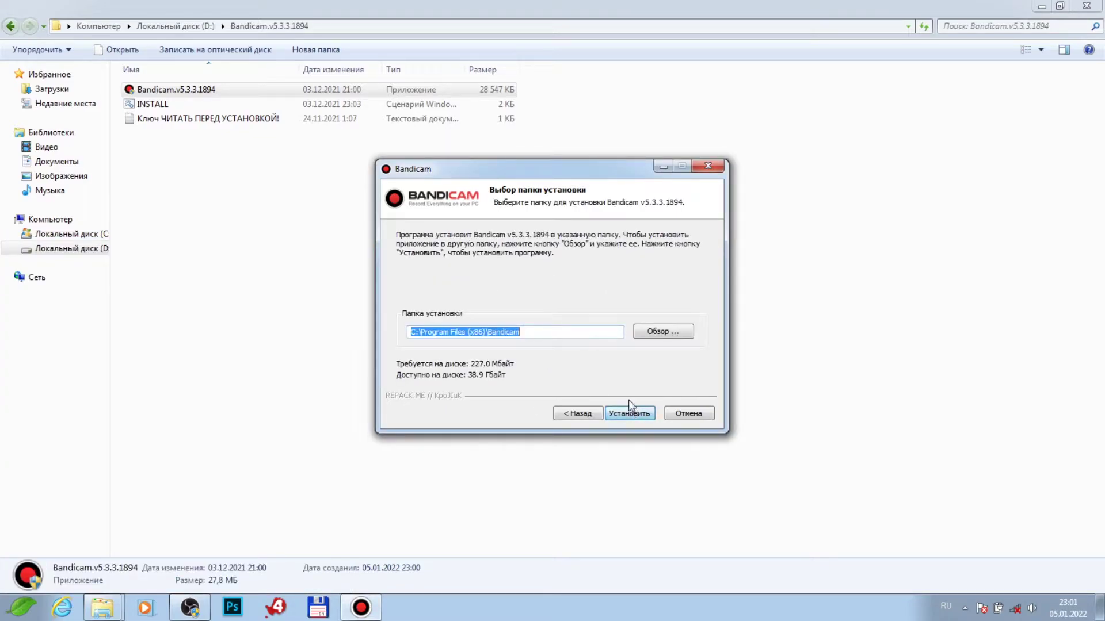
pyautogui.click(643, 340)
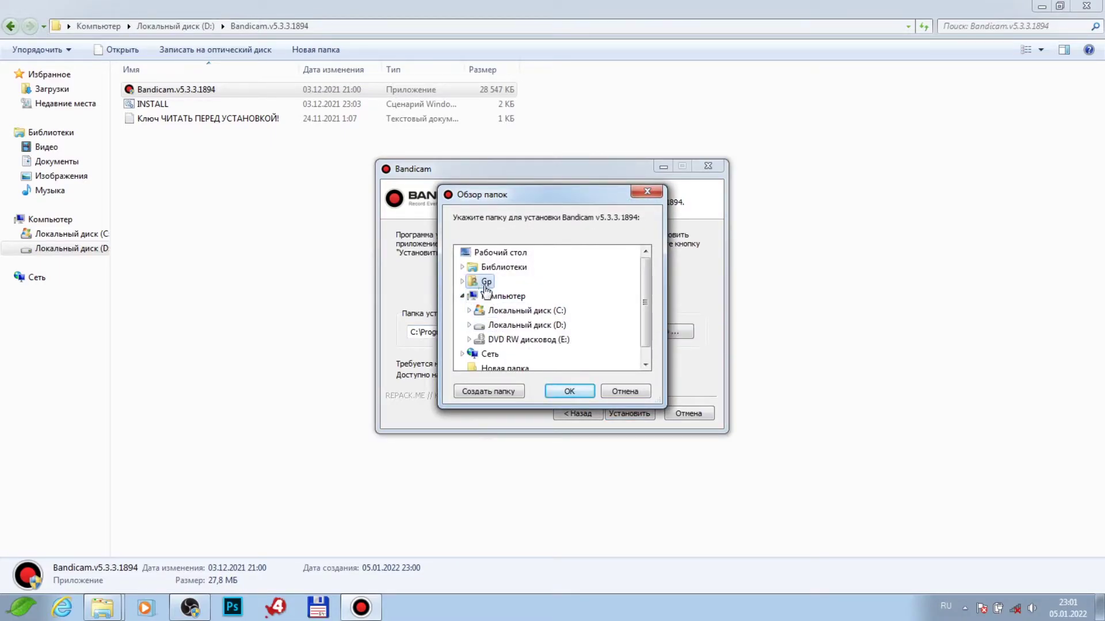
pyautogui.doubleClick(518, 327)
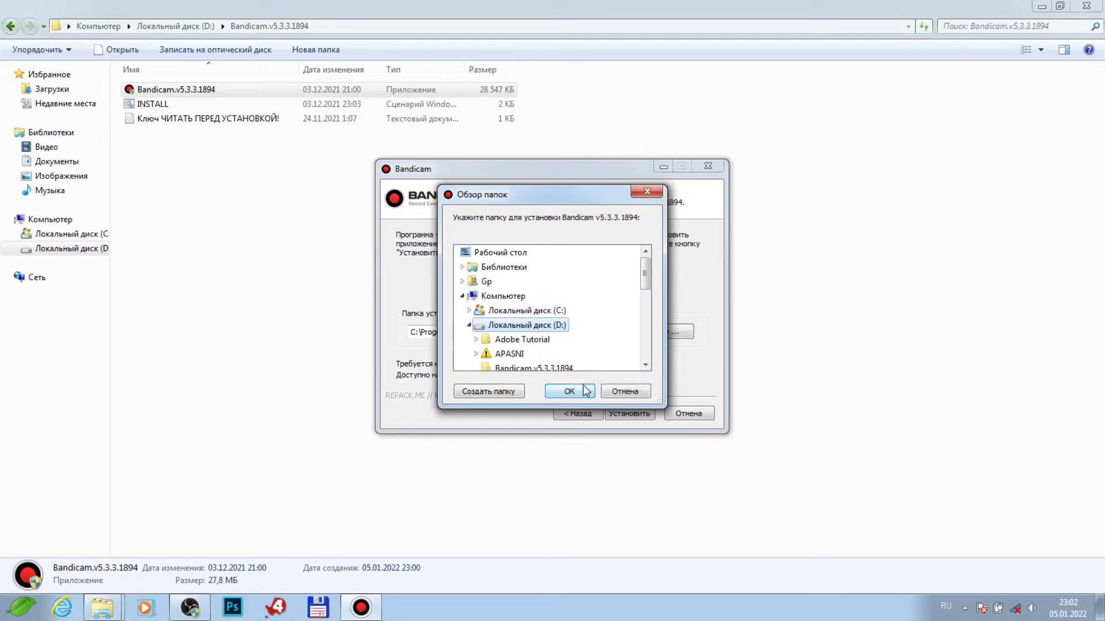
pyautogui.click(569, 391)
pyautogui.click(638, 410)
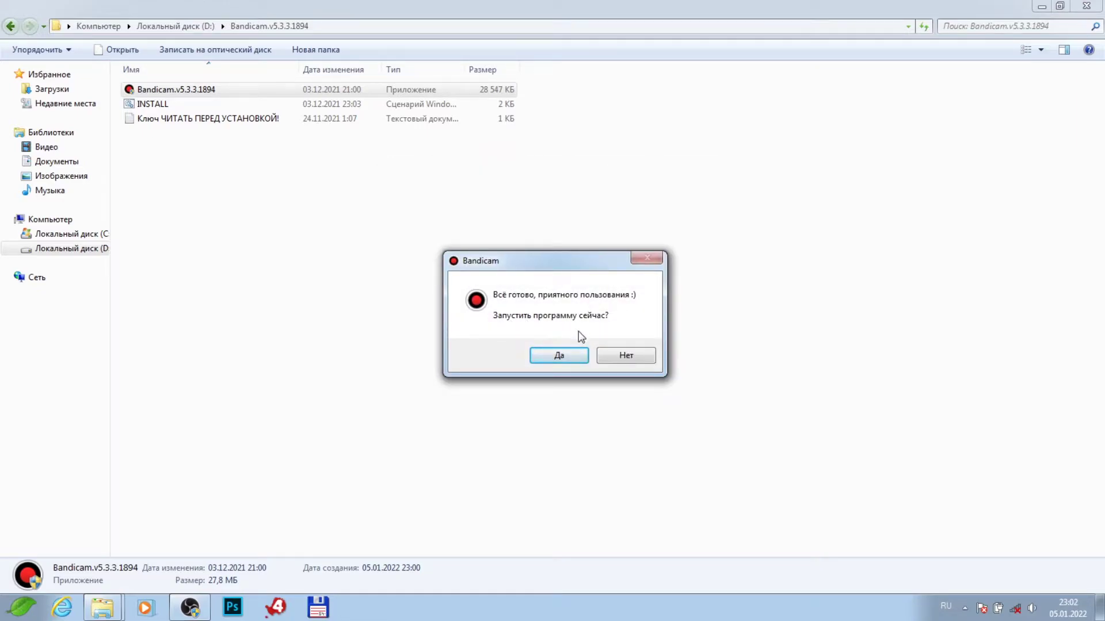
# Launch Bandicam from the finished installer and accept using the Intel QSV H.264 encoder
pyautogui.click(559, 355)
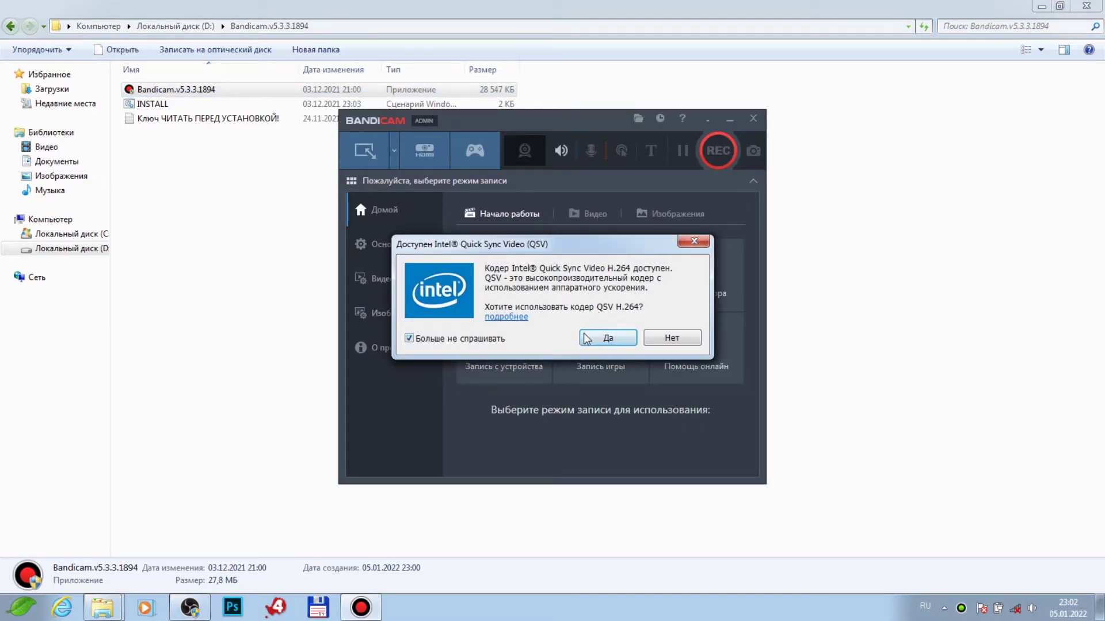
pyautogui.click(605, 338)
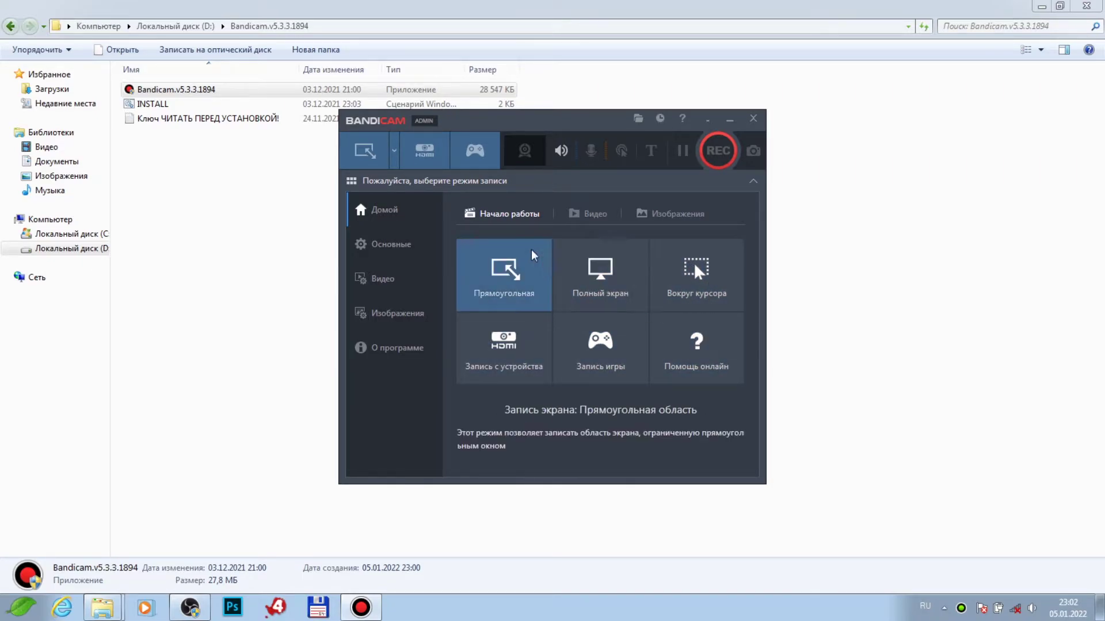
# Set the output folder for recordings to Локальный диск (D:)
pyautogui.click(407, 247)
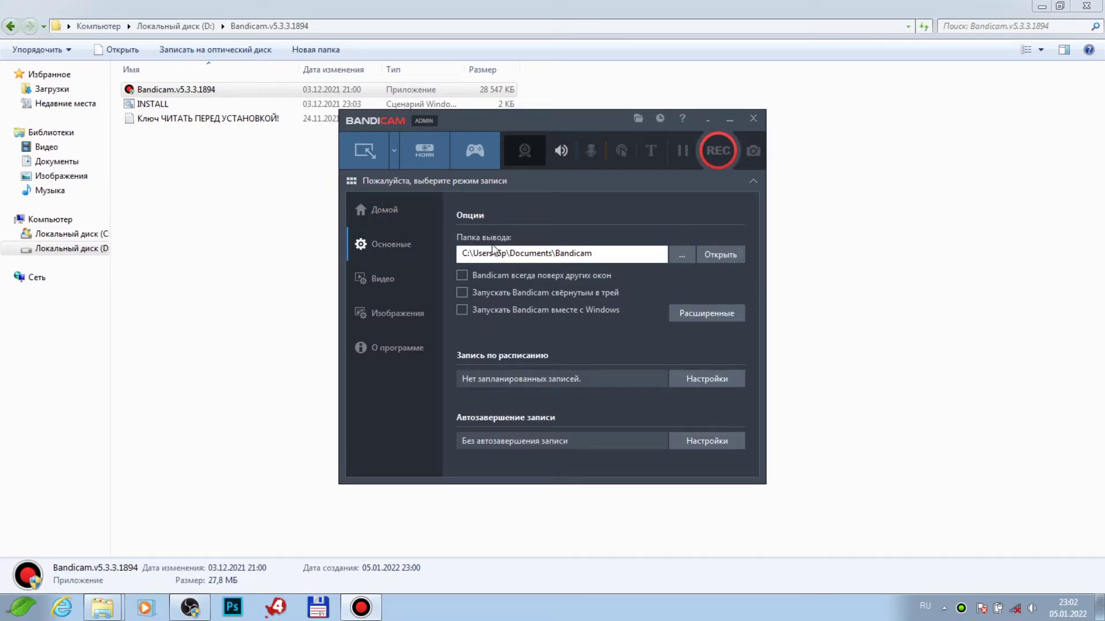
pyautogui.click(684, 255)
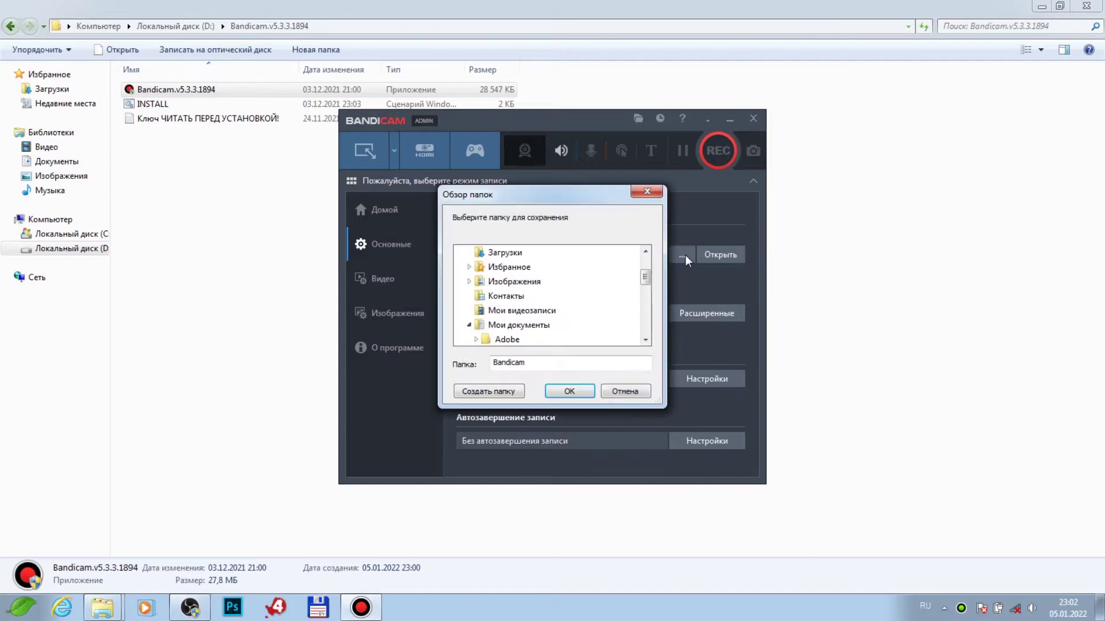
pyautogui.moveTo(646, 278); pyautogui.dragTo(646, 322)
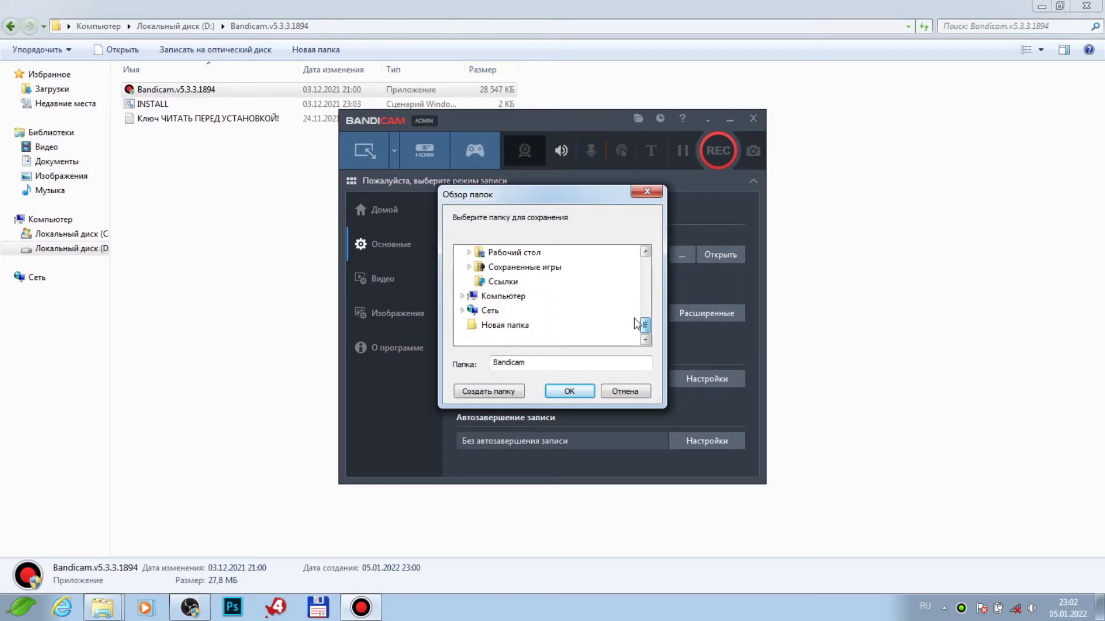
pyautogui.click(463, 296)
pyautogui.scroll(-1, 536, 298)
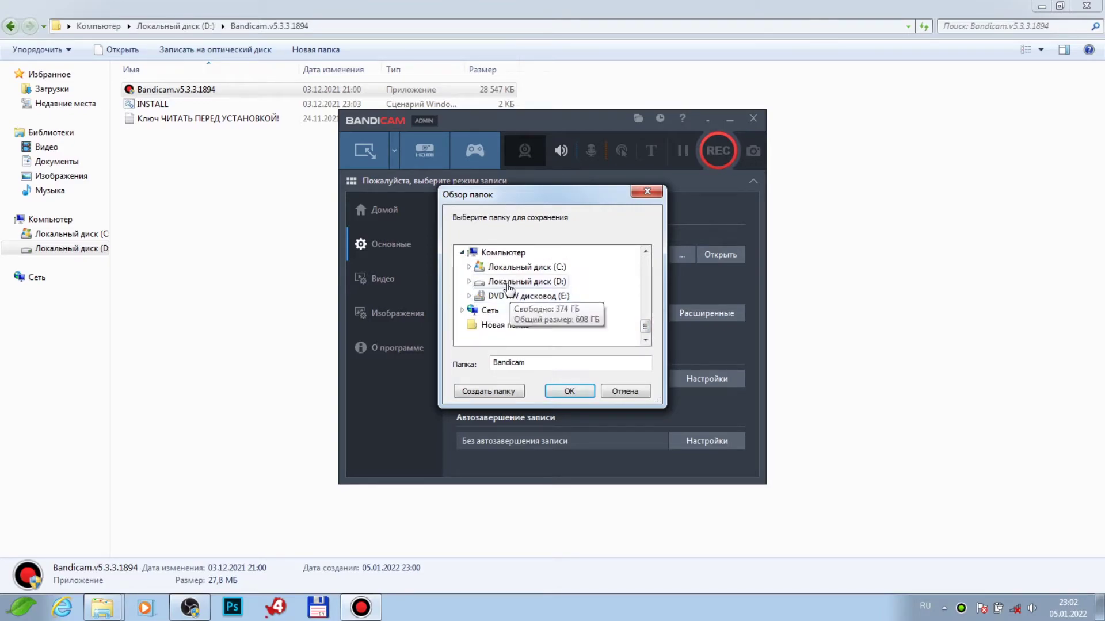
pyautogui.click(537, 283)
pyautogui.scroll(-5, 570, 311)
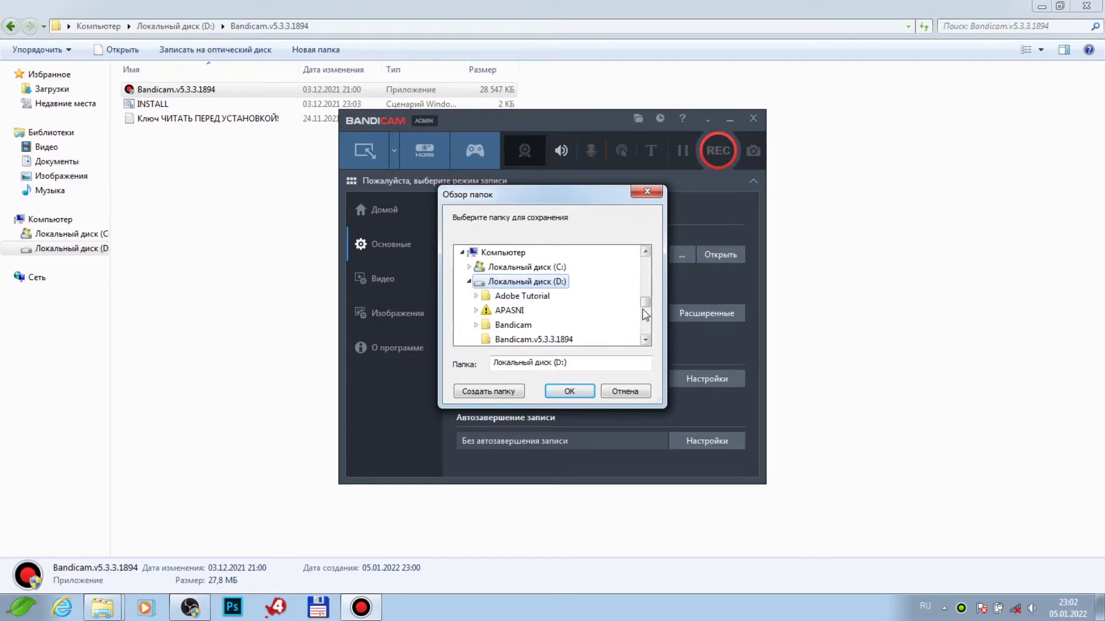
pyautogui.click(569, 392)
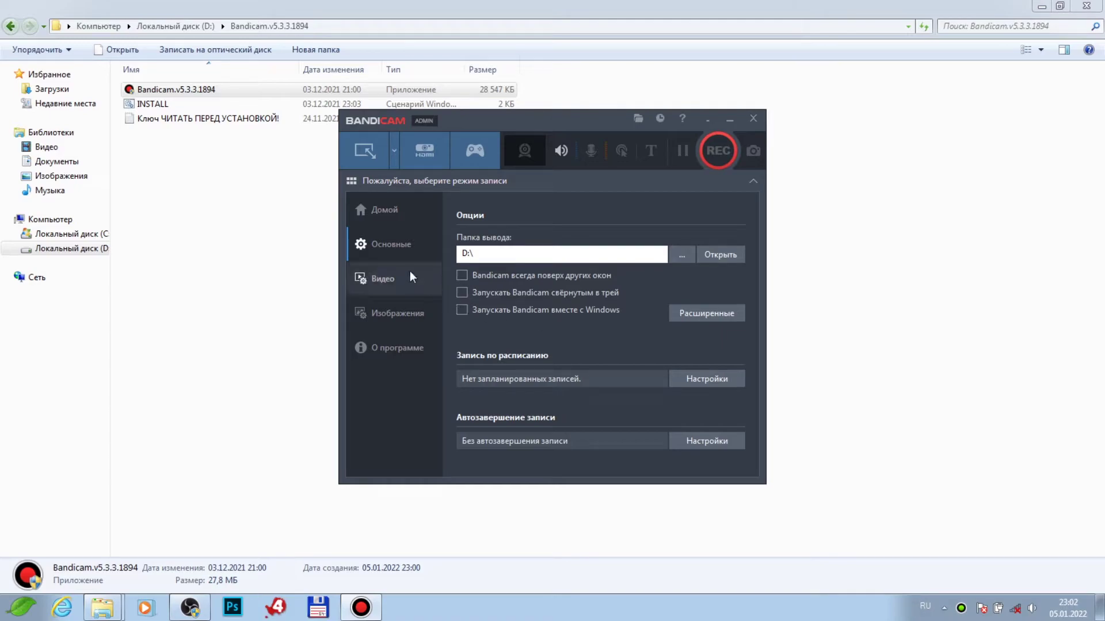
# In the video settings, enable the pause hotkey and set it to Shift+2
pyautogui.click(394, 278)
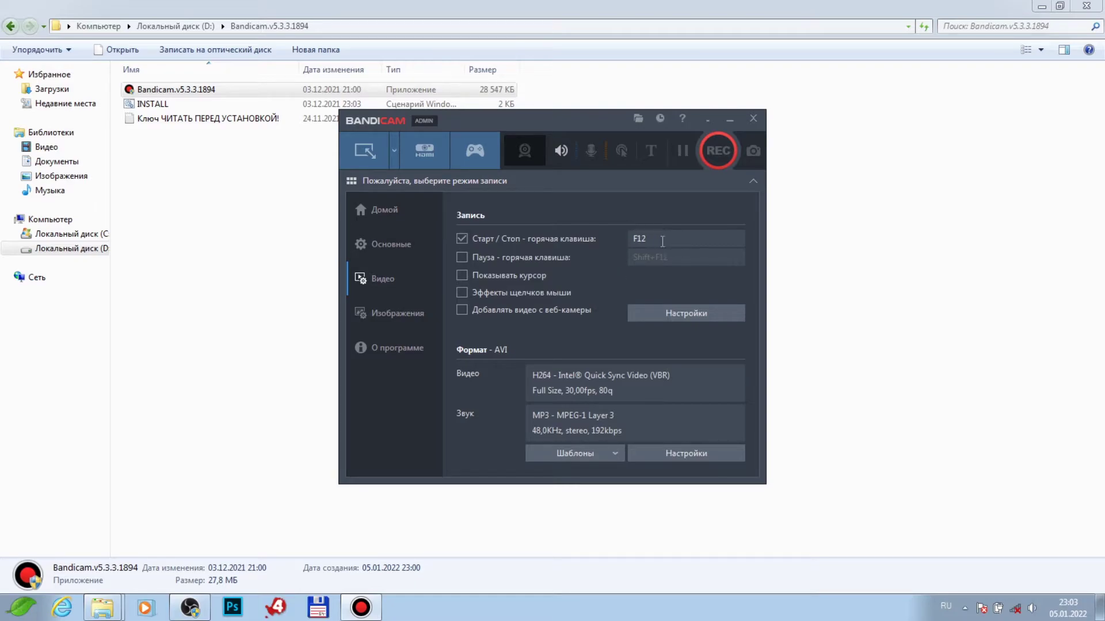
pyautogui.click(499, 258)
pyautogui.click(679, 257)
pyautogui.press('BackSpace')
pyautogui.hotkey('shift', 'Tab')
# Review the image capture options, trying repeated capture and custom JPG quality, restore high-quality JPG, and return to the home page
pyautogui.click(405, 311)
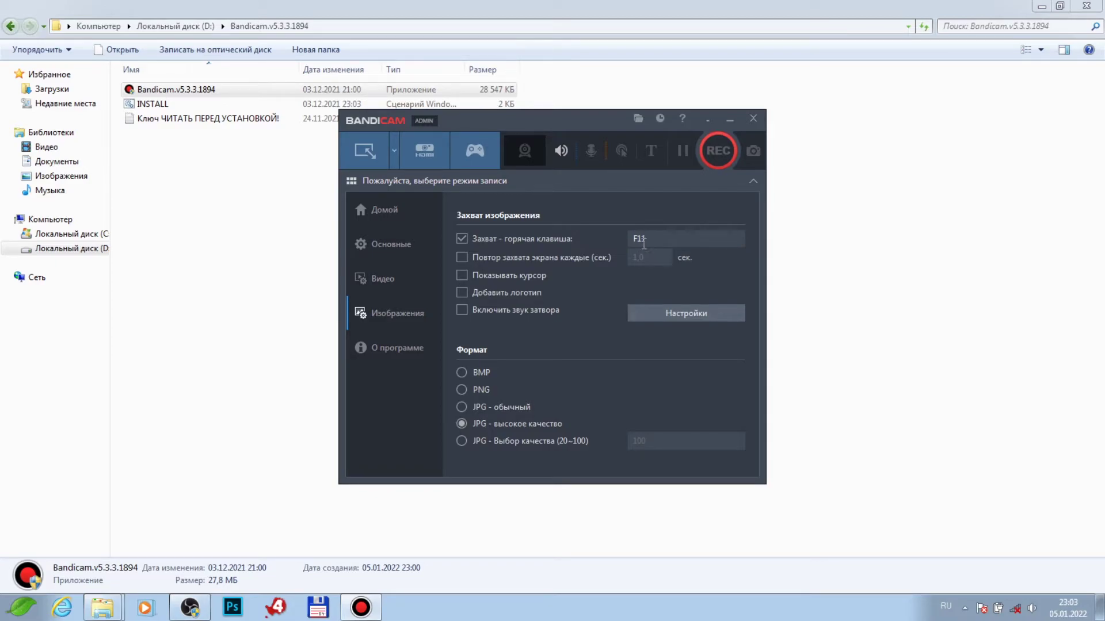
pyautogui.click(572, 258)
pyautogui.click(548, 255)
pyautogui.click(496, 446)
pyautogui.click(484, 423)
pyautogui.click(400, 275)
pyautogui.click(395, 245)
pyautogui.click(383, 210)
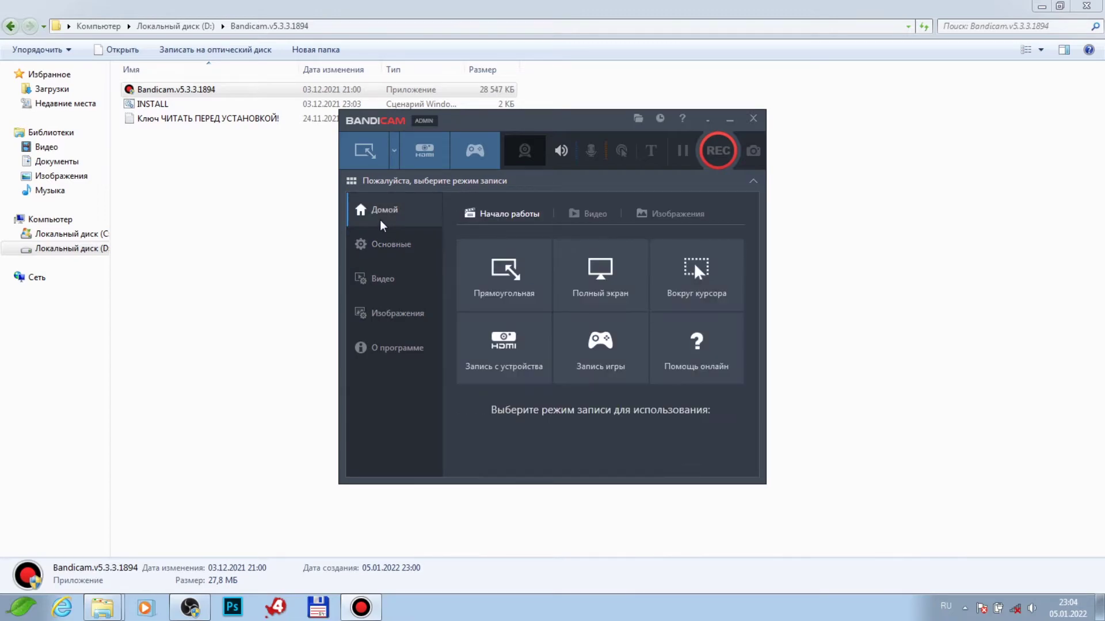
# Try a game-mode recording, then frame Explorer's navigation pane as a 157x719 rectangular recording area and close that area
pyautogui.click(602, 344)
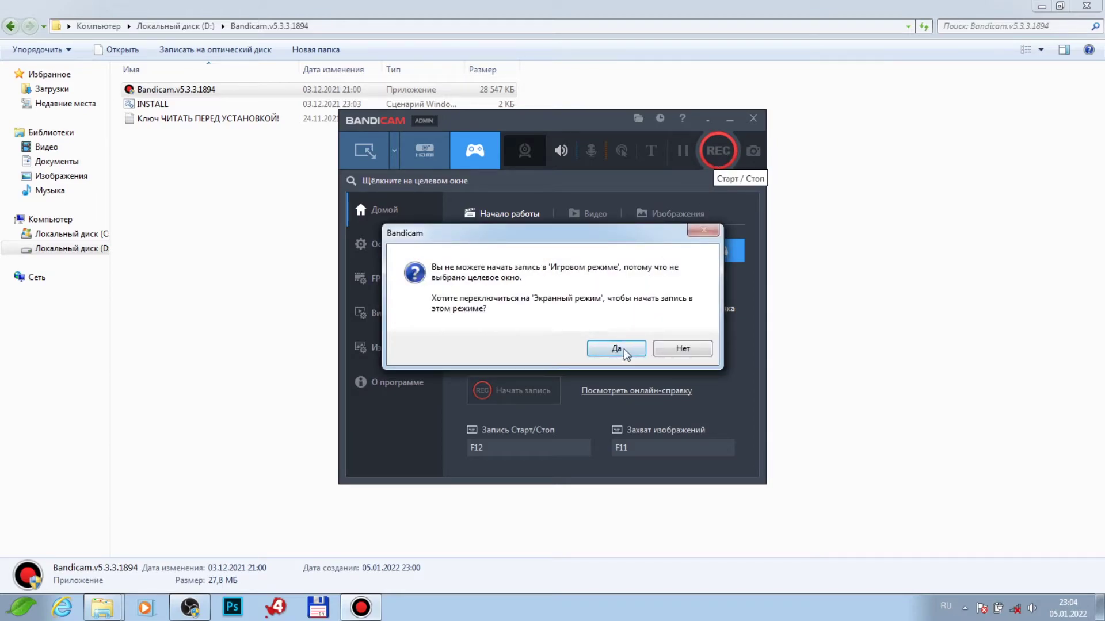
pyautogui.click(624, 347)
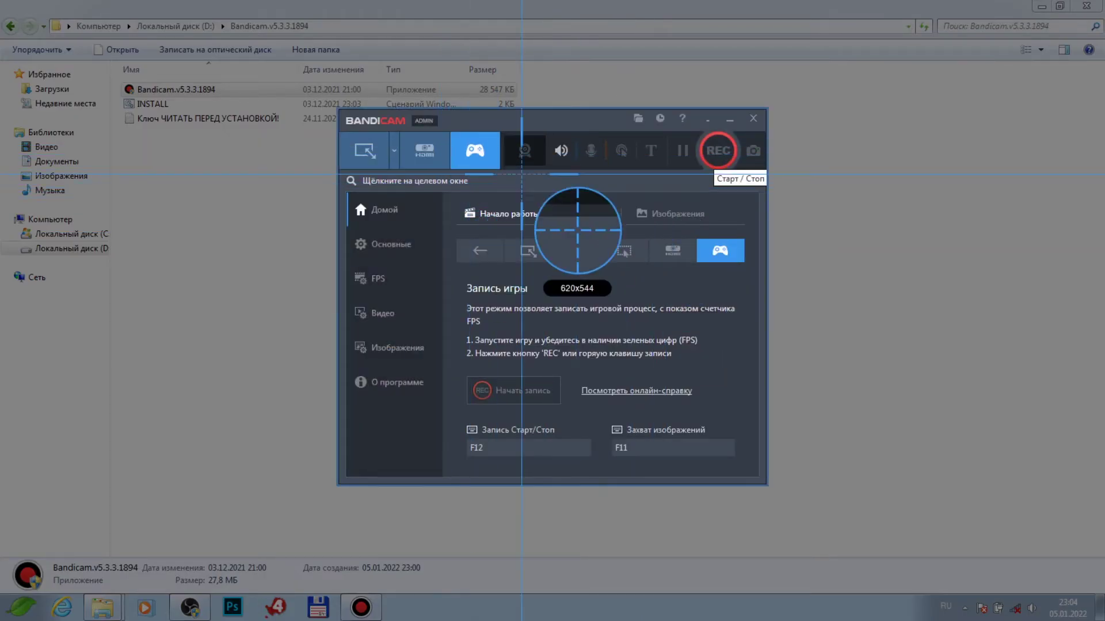
pyautogui.click(527, 251)
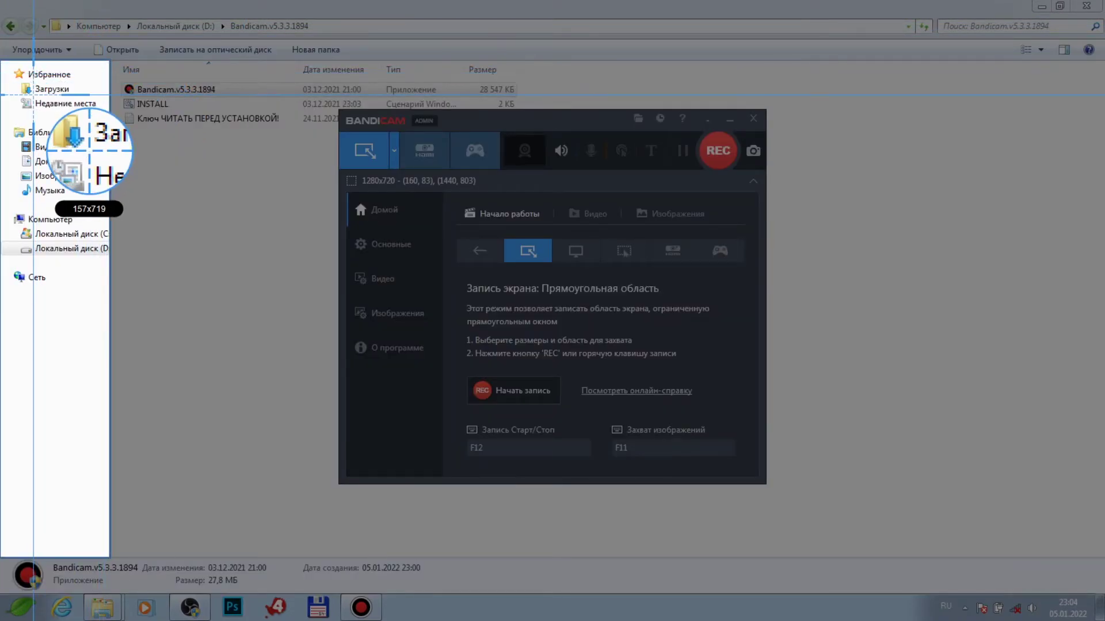
pyautogui.click(33, 88)
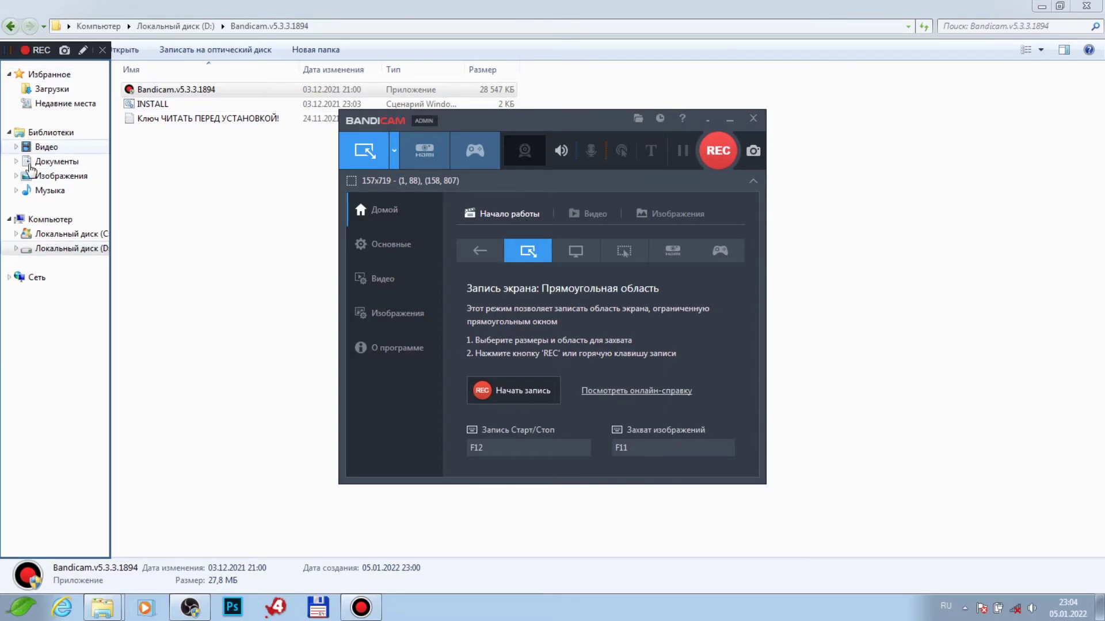
pyautogui.click(102, 50)
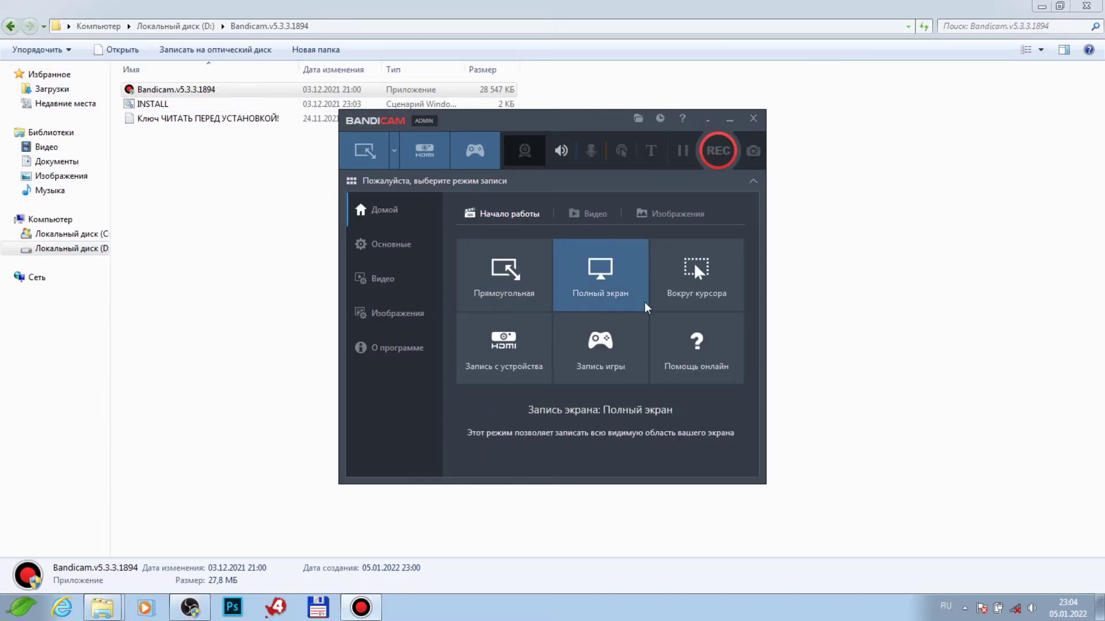
# Switch from full-screen to the 1280x720 around-cursor recording mode, record a clip of a few seconds, and stop it
pyautogui.click(598, 272)
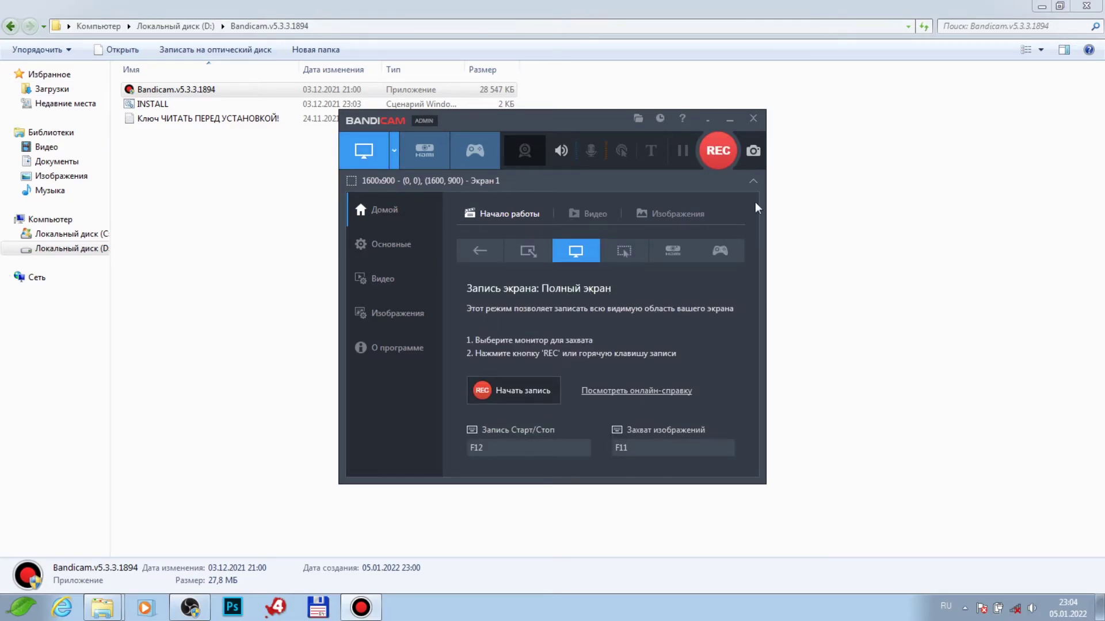
pyautogui.click(623, 254)
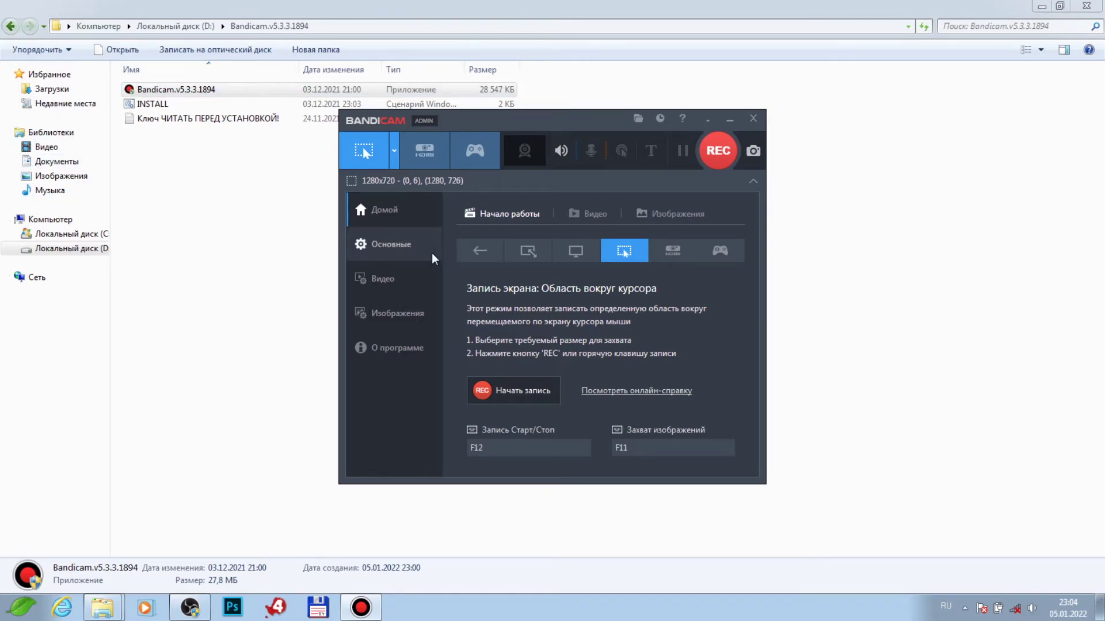
pyautogui.click(707, 161)
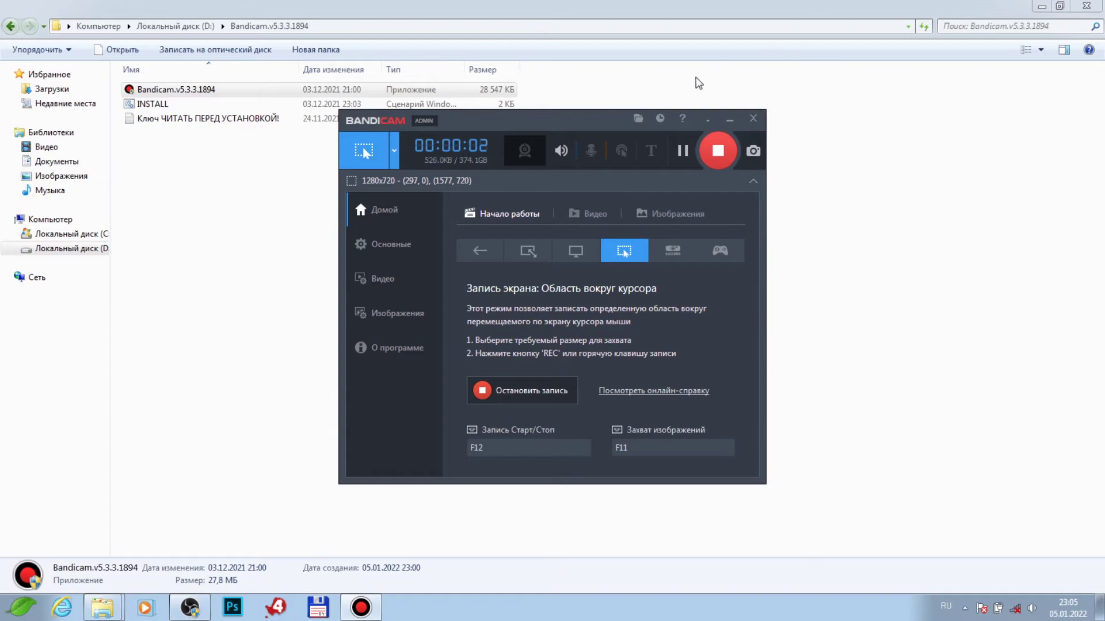
pyautogui.press('F12')
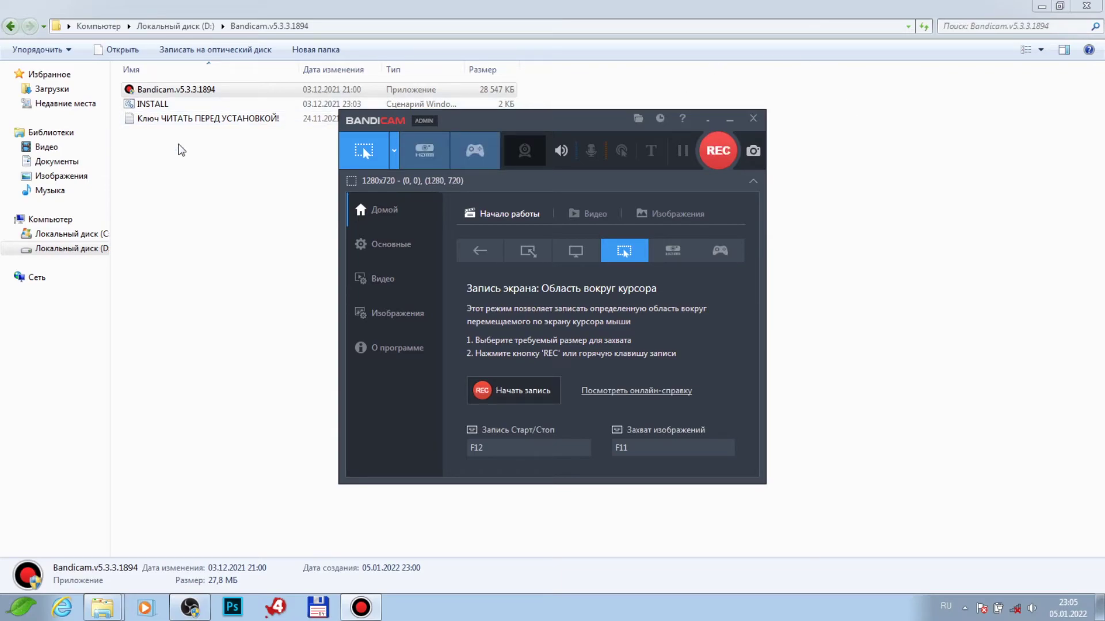
# Play the newly recorded AVI clip from drive D and close the player
pyautogui.click(87, 249)
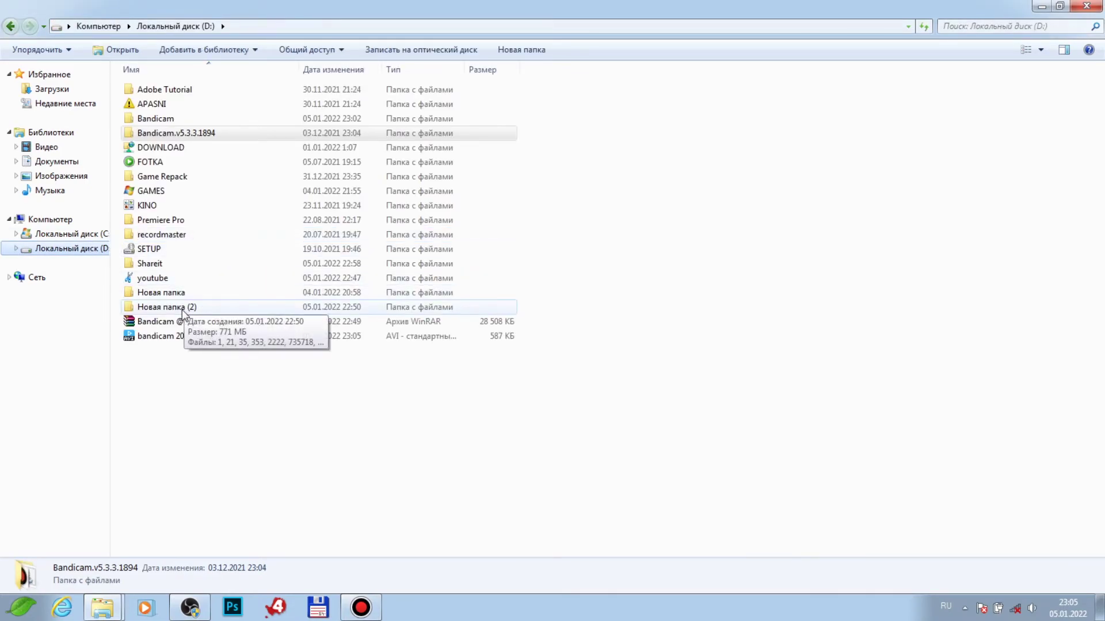
pyautogui.doubleClick(195, 337)
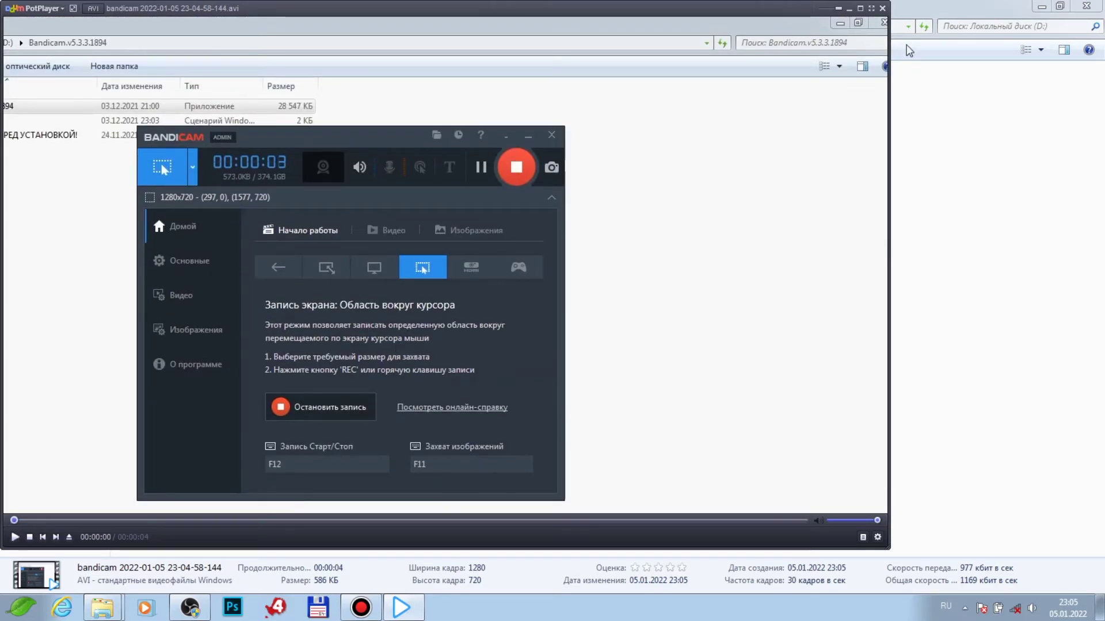
pyautogui.click(882, 9)
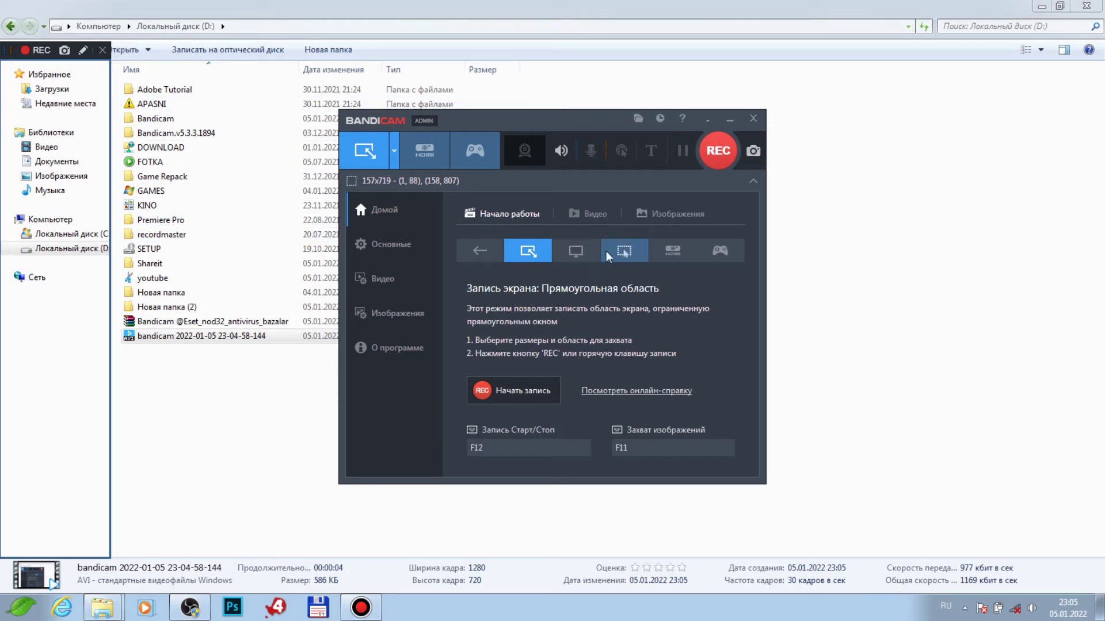
# Look through the full-screen, around-cursor and device recording modes, and cancel the capture device selection
pyautogui.click(578, 250)
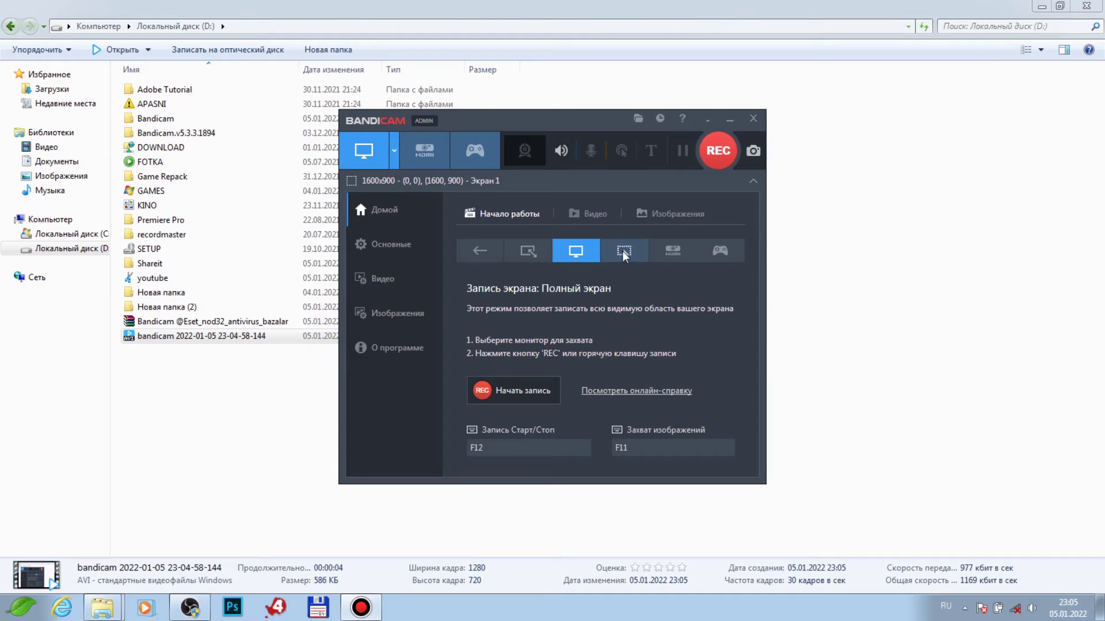
pyautogui.click(624, 251)
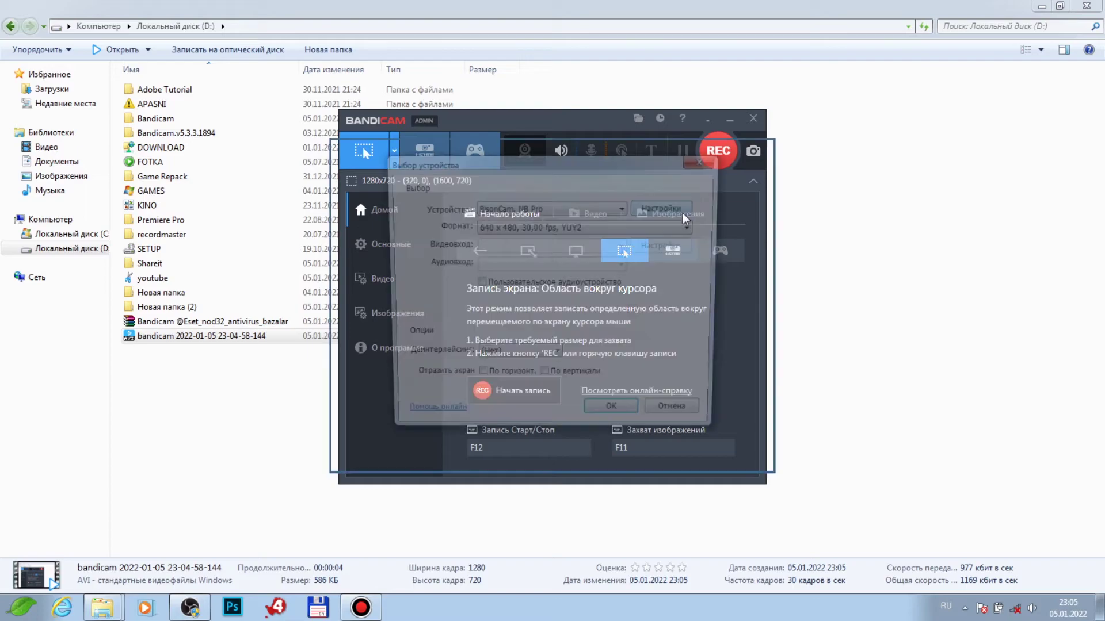
pyautogui.press('Escape')
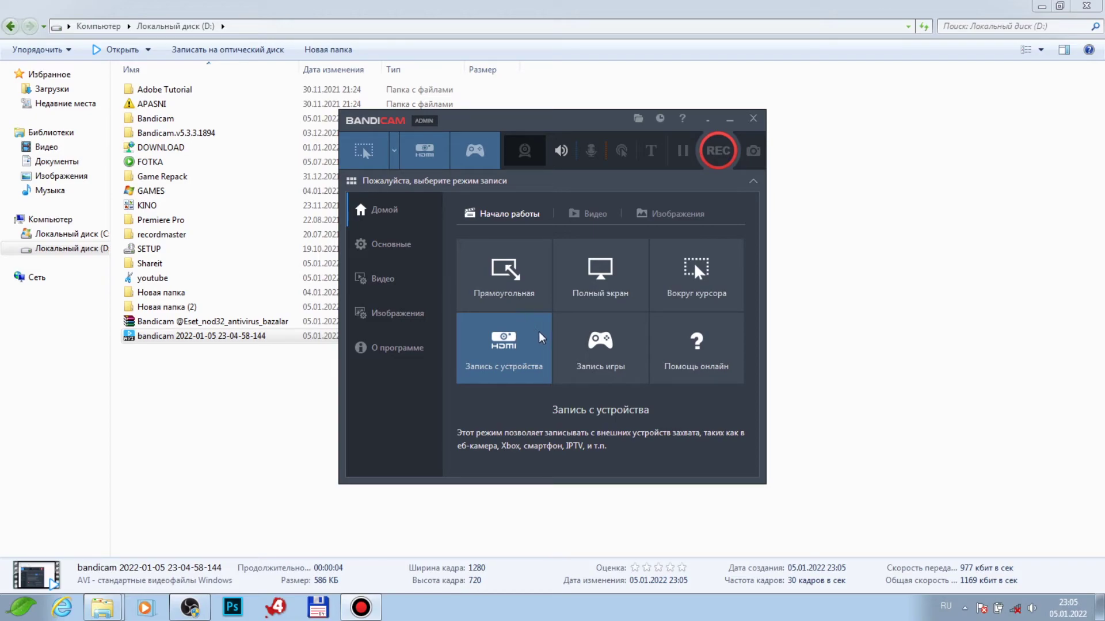
# Look through the saved images list and the image and video settings, and return to the recording mode selection
pyautogui.click(645, 215)
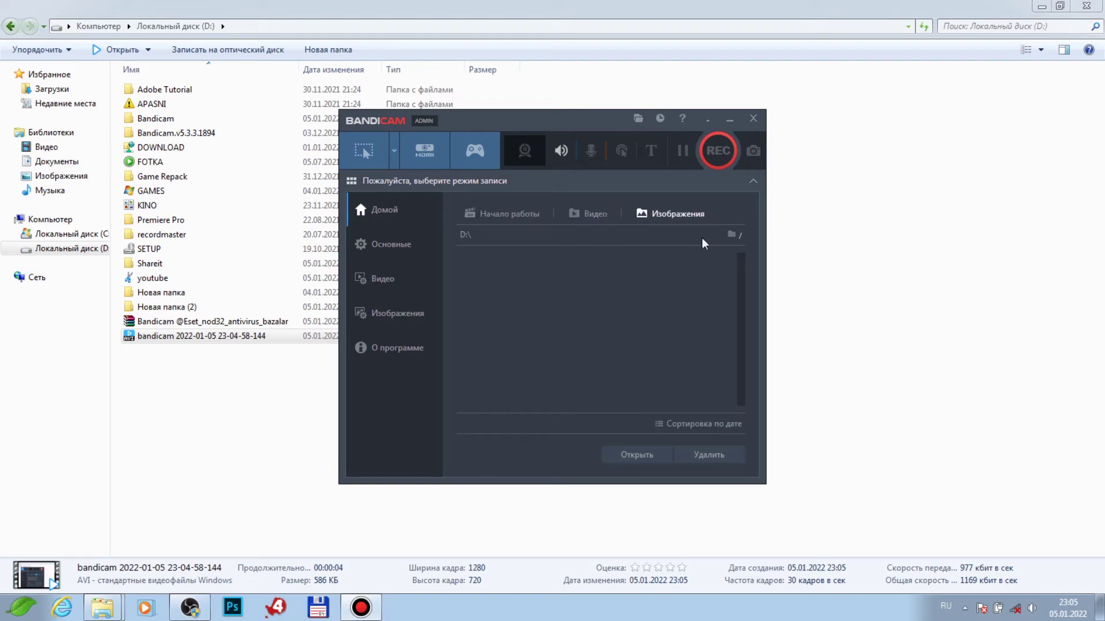
pyautogui.click(734, 235)
pyautogui.click(673, 275)
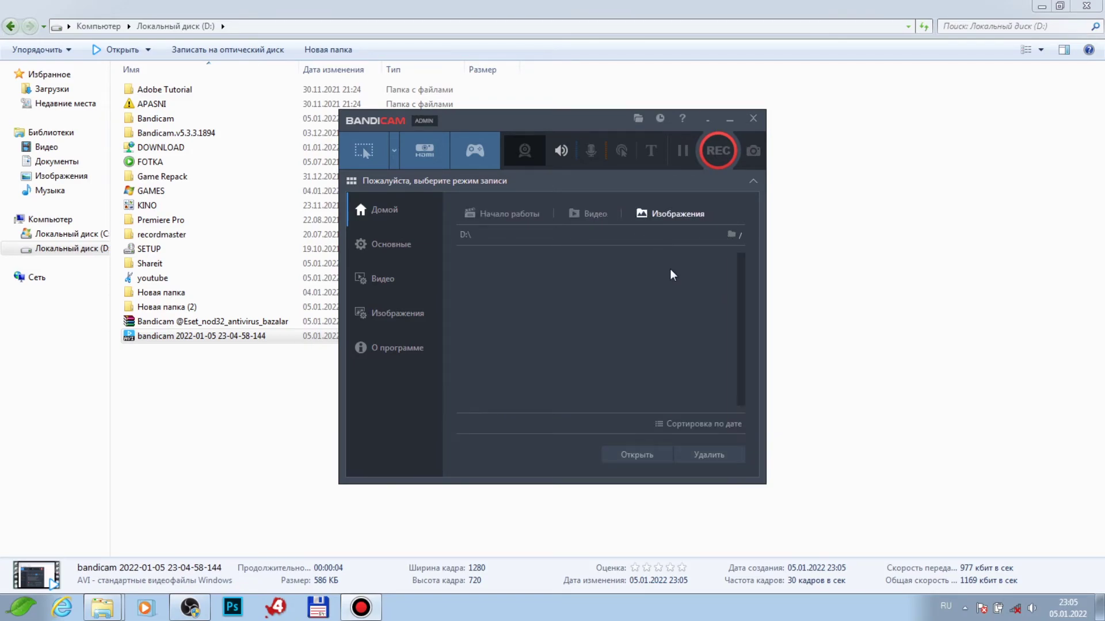
pyautogui.click(603, 217)
pyautogui.click(393, 311)
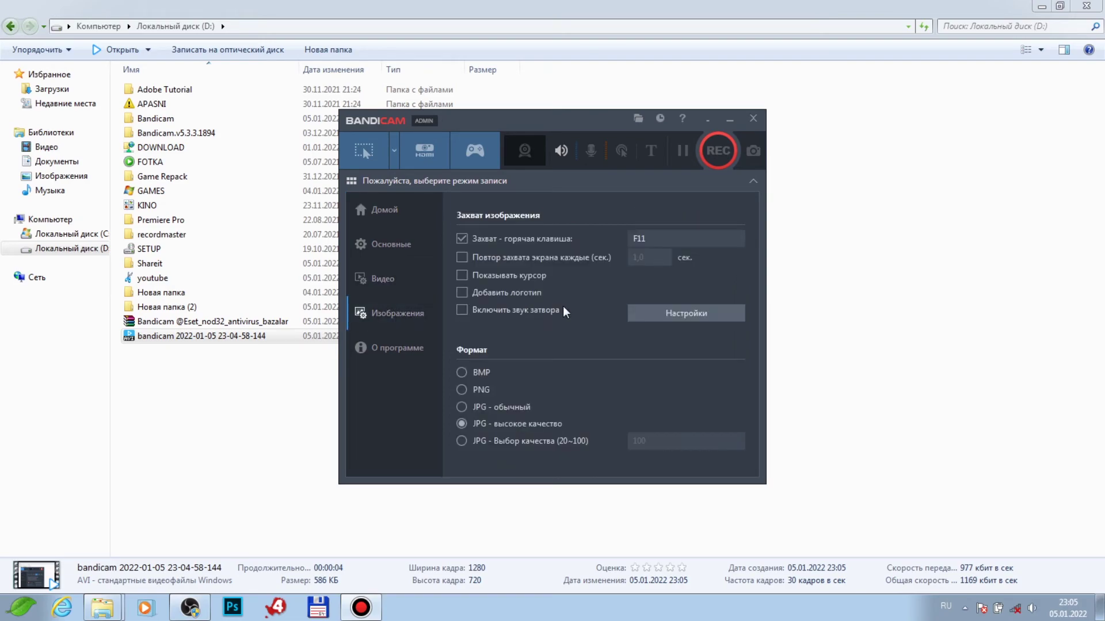
pyautogui.click(378, 282)
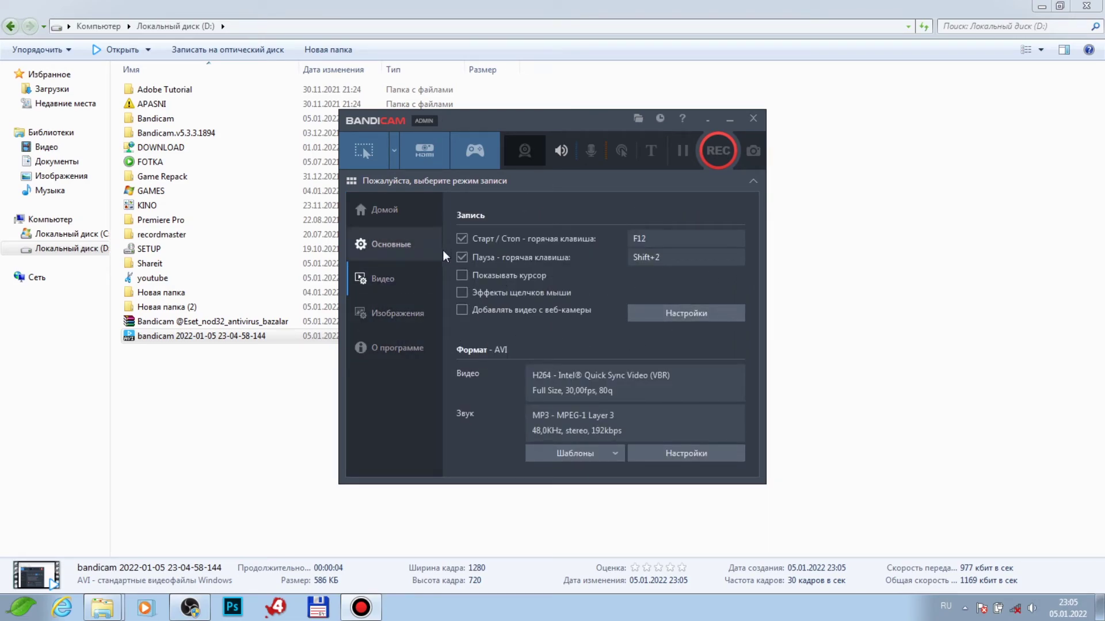
pyautogui.click(384, 211)
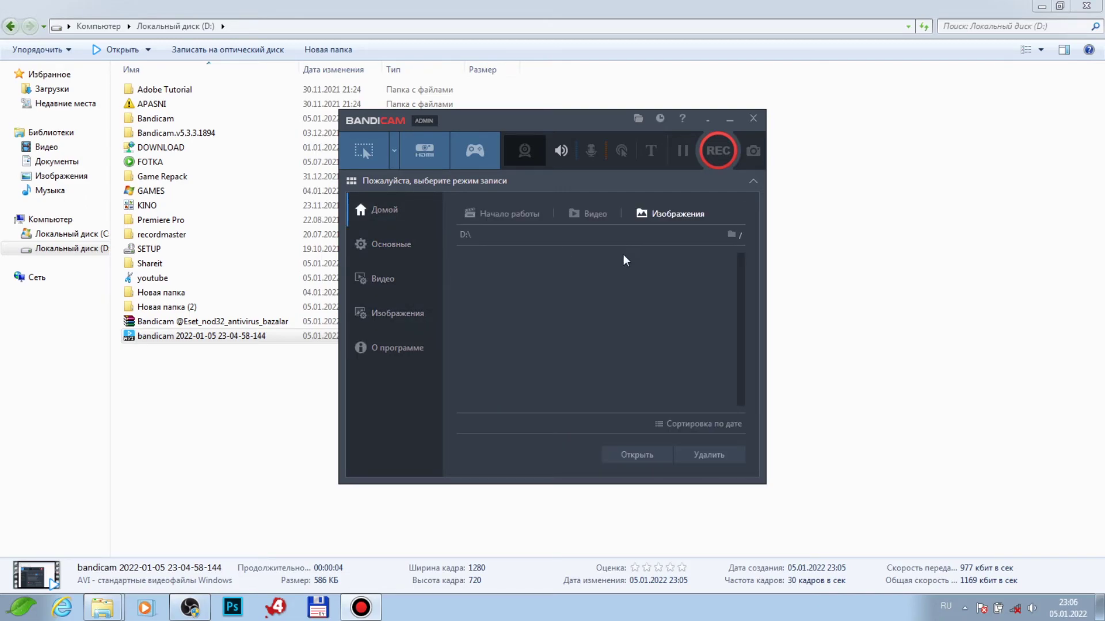
pyautogui.click(509, 214)
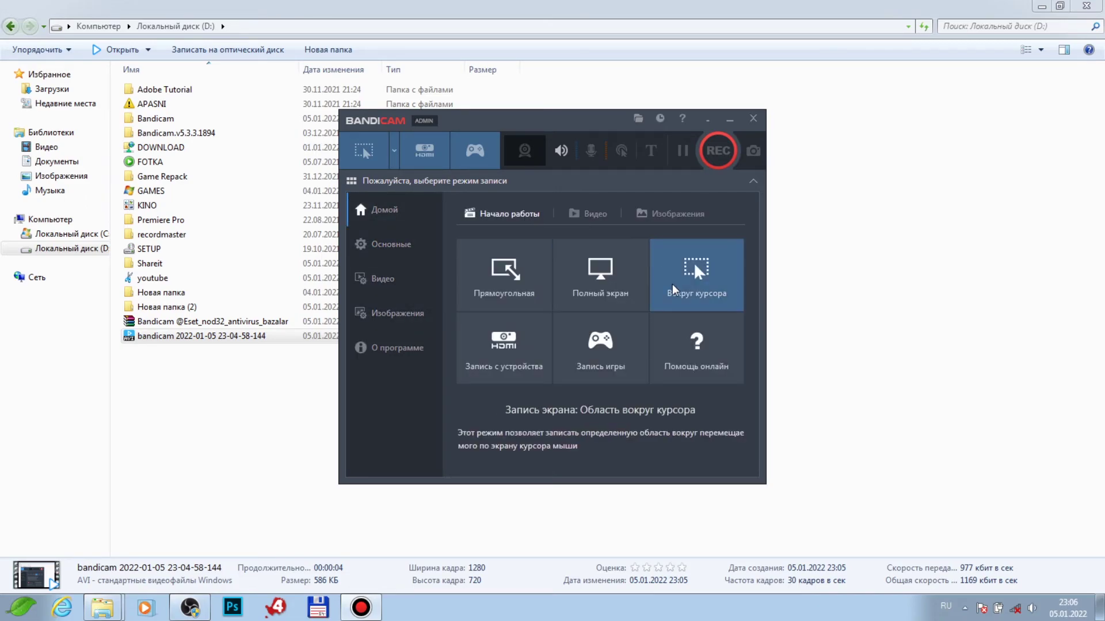
# Capture a full-screen screenshot in full-screen mode and view the saved JPEG from drive D at full size
pyautogui.click(631, 266)
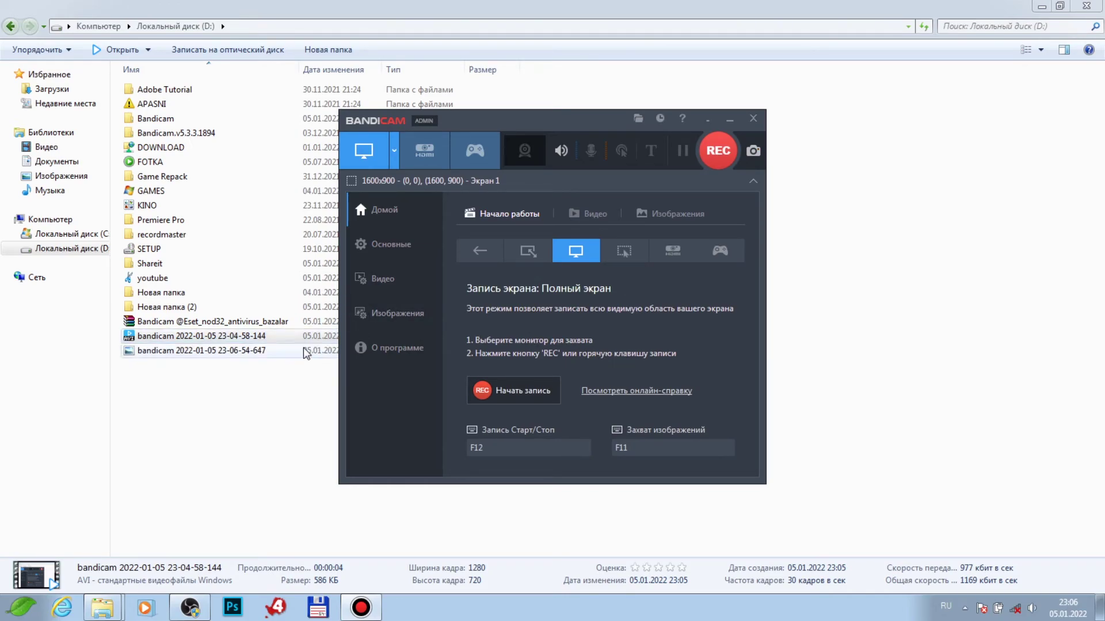
pyautogui.click(248, 350)
pyautogui.doubleClick(248, 350)
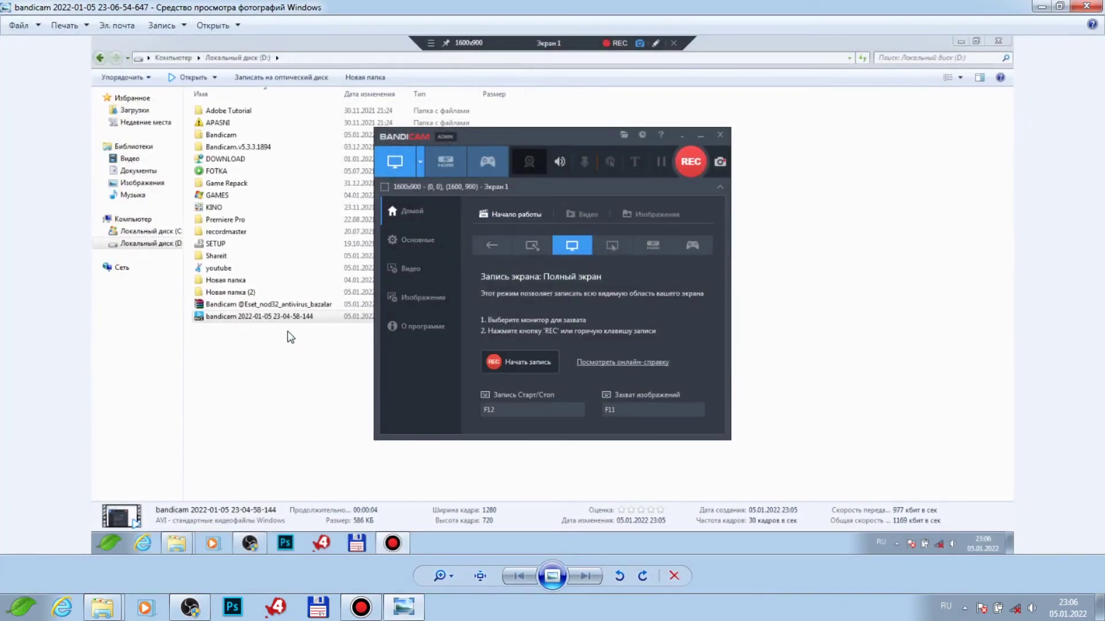
pyautogui.click(1059, 6)
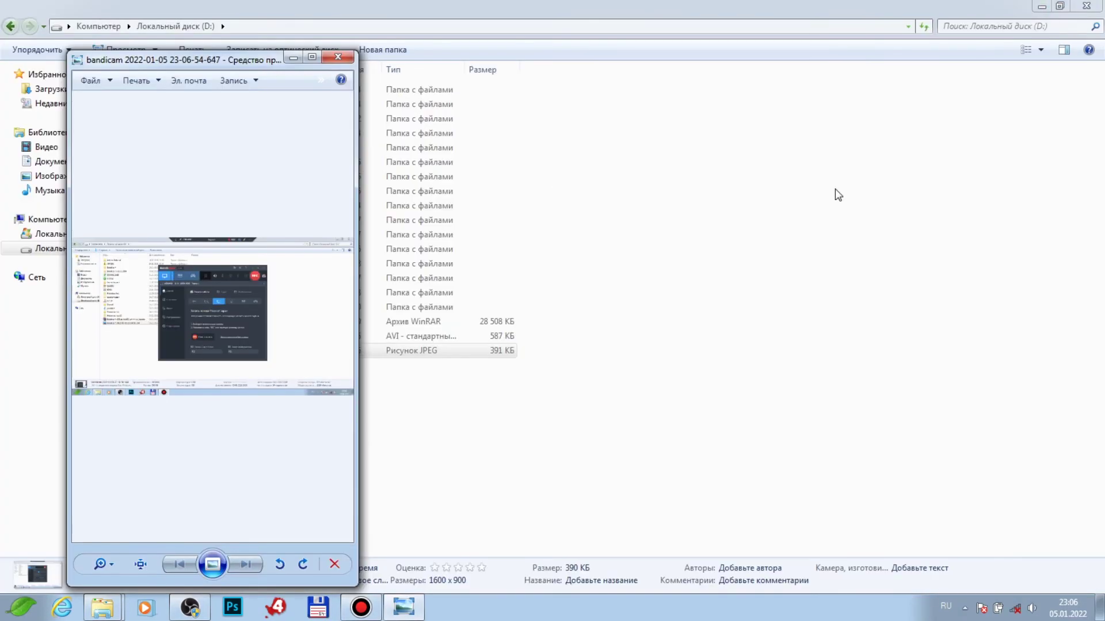
pyautogui.click(311, 56)
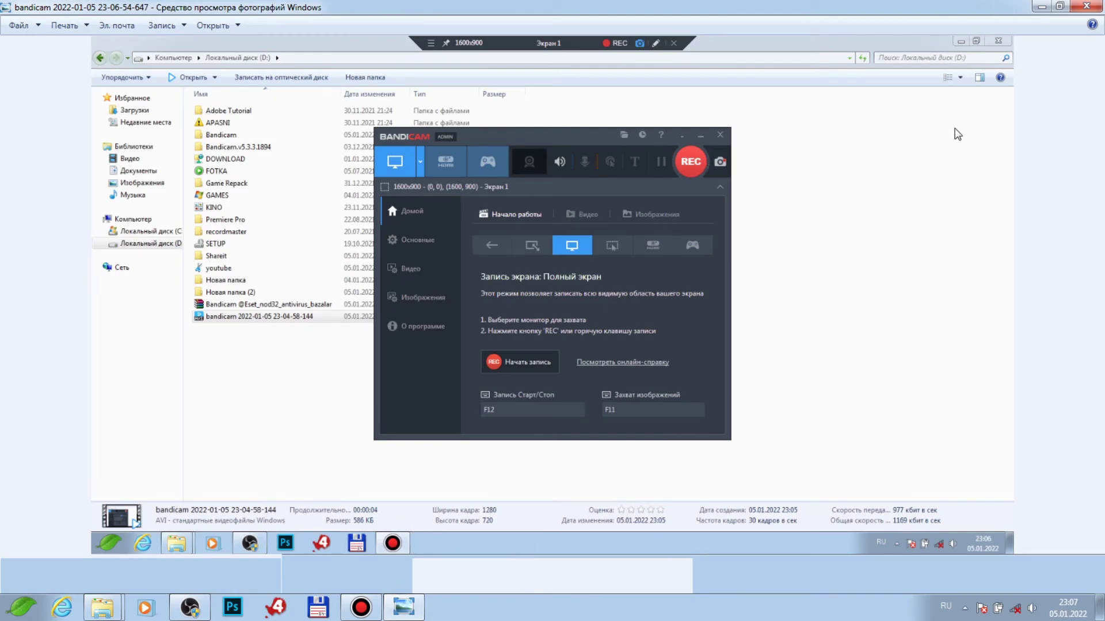
pyautogui.click(1060, 6)
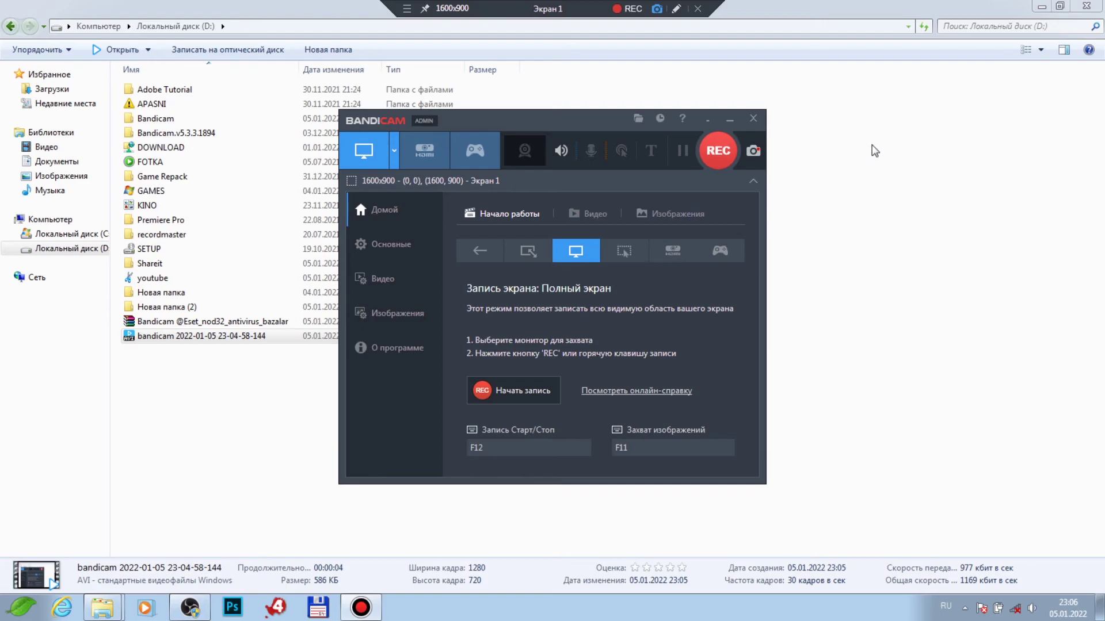
# Capture a full-screen screenshot, and play the recorded AVI clip from drive D in full screen before closing the player
pyautogui.press('F11')
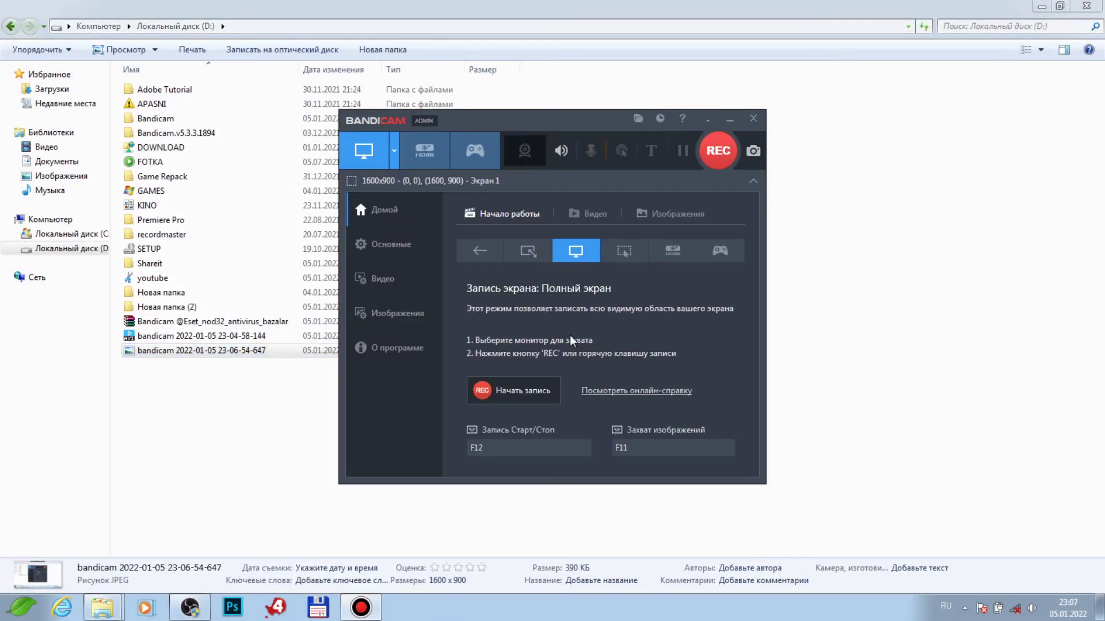
pyautogui.doubleClick(202, 337)
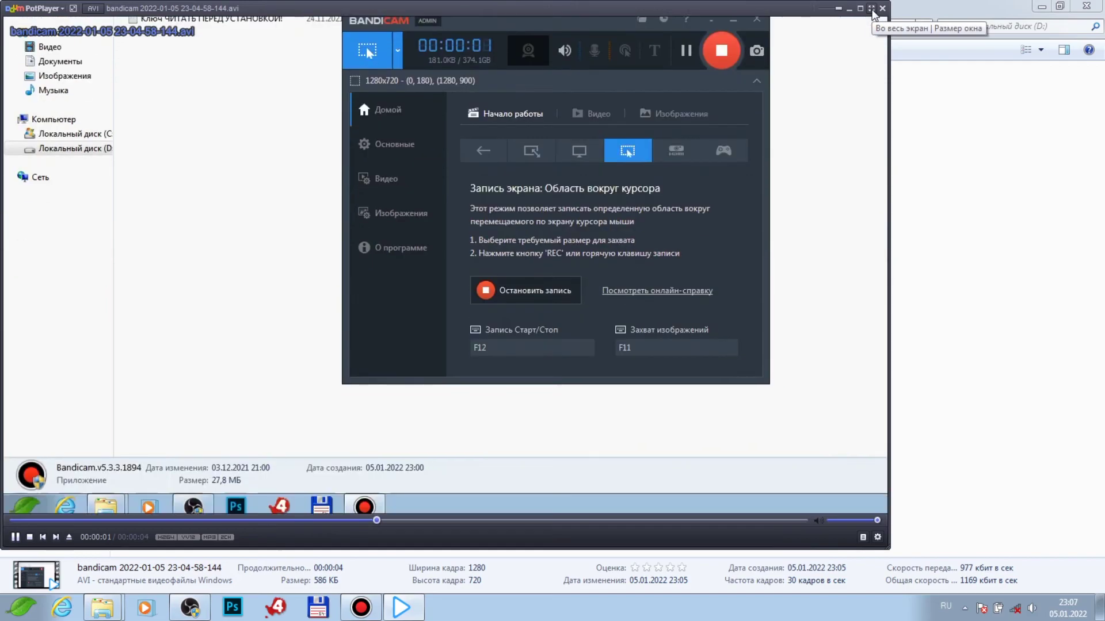
pyautogui.click(872, 8)
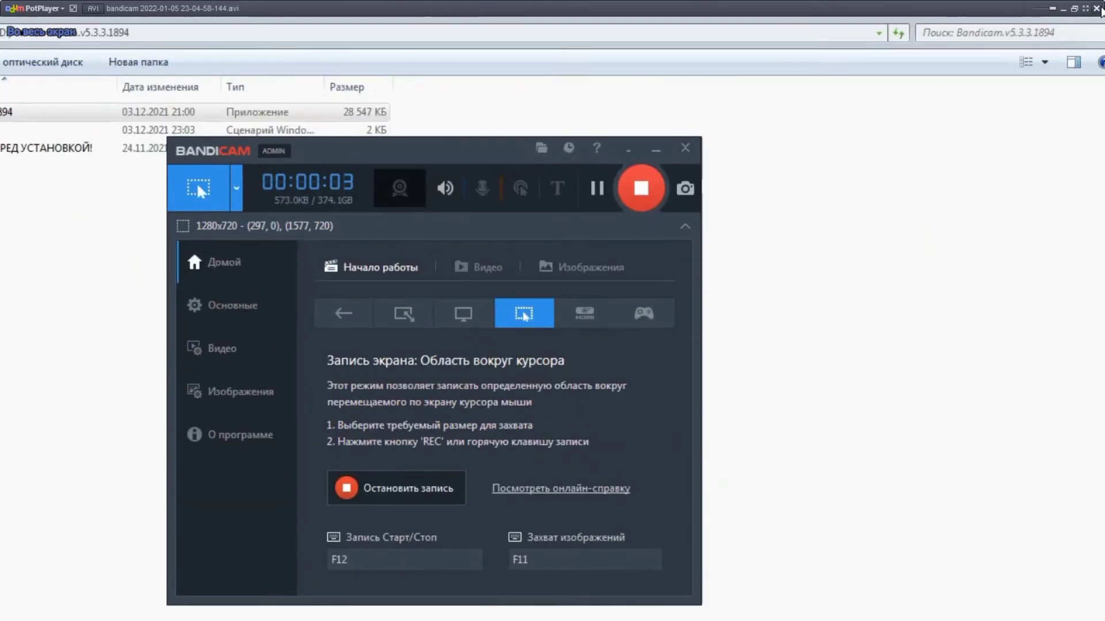
pyautogui.click(1096, 8)
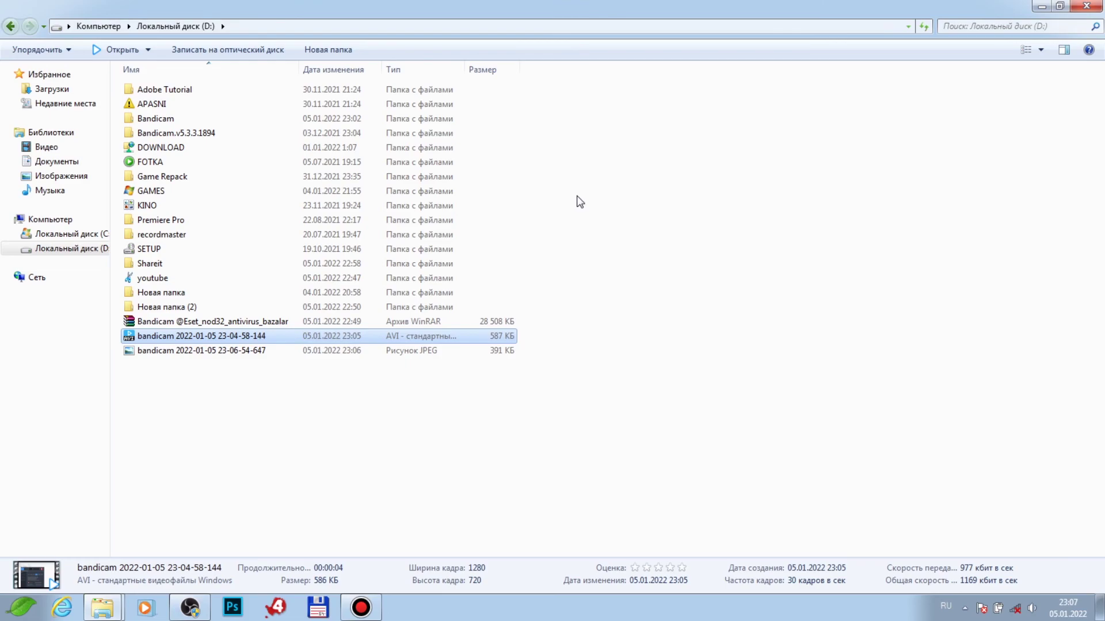
# Deselect the clip on drive D and bring the Bandicam window back to the front
pyautogui.click(562, 388)
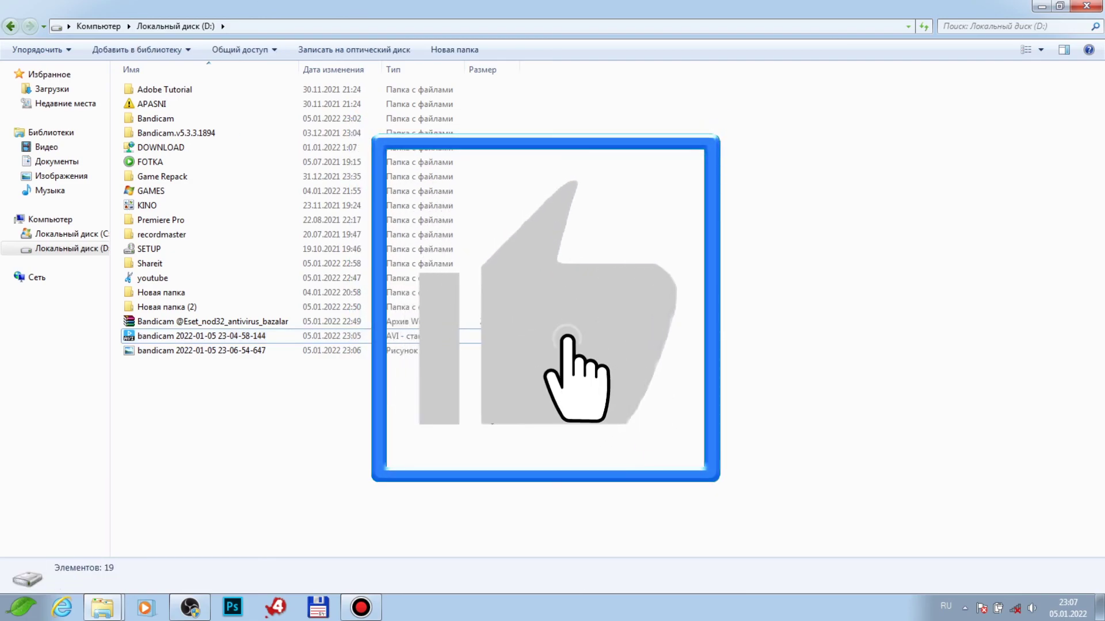
pyautogui.moveTo(371, 603)
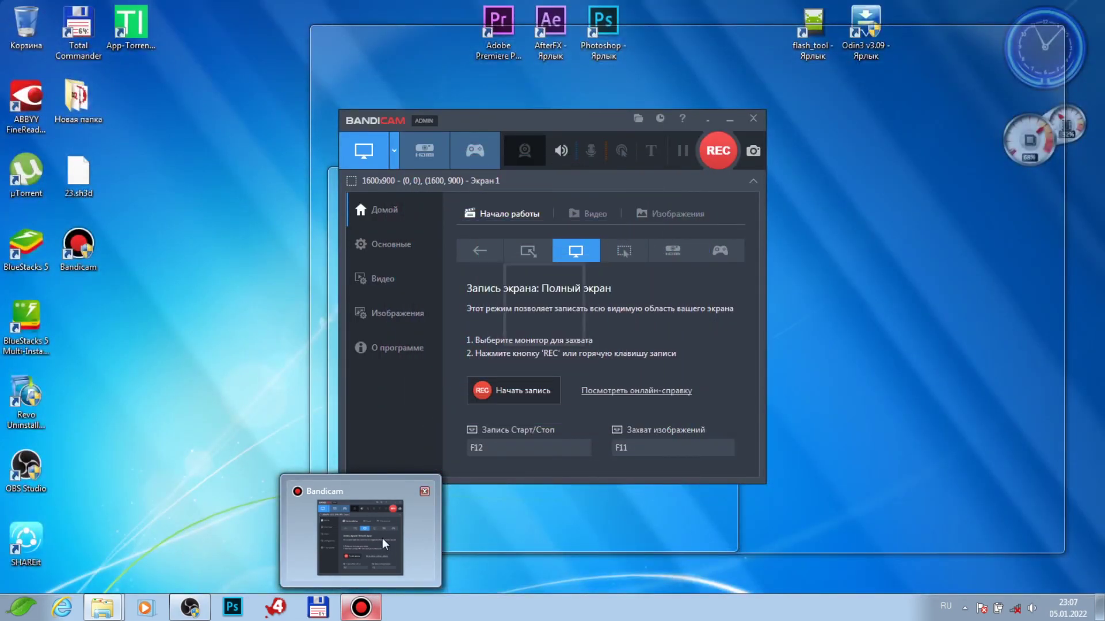
pyautogui.click(381, 538)
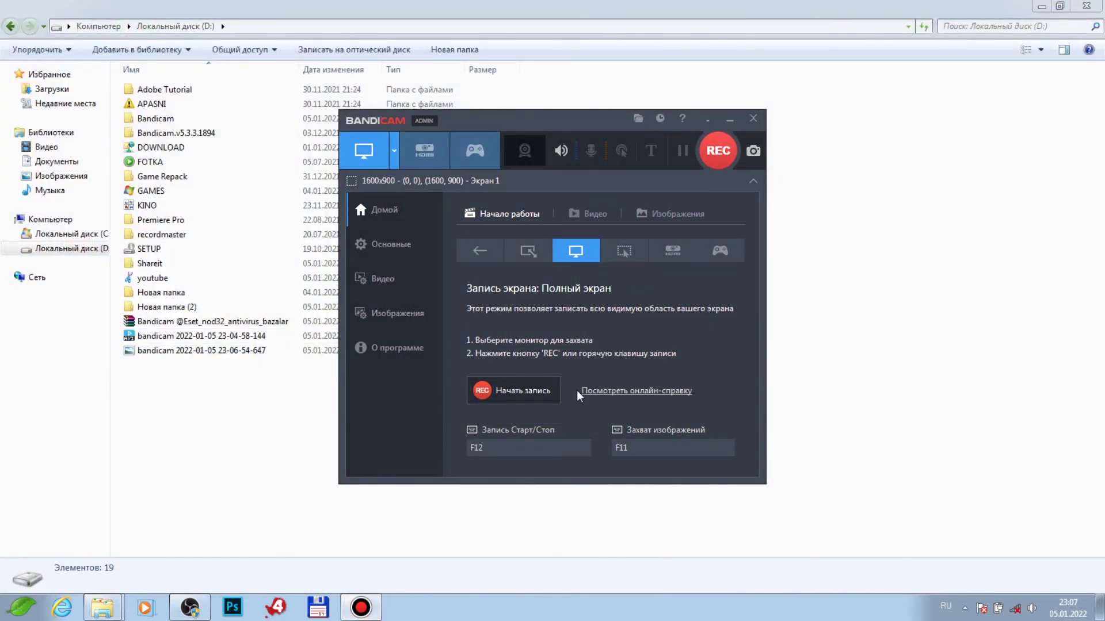